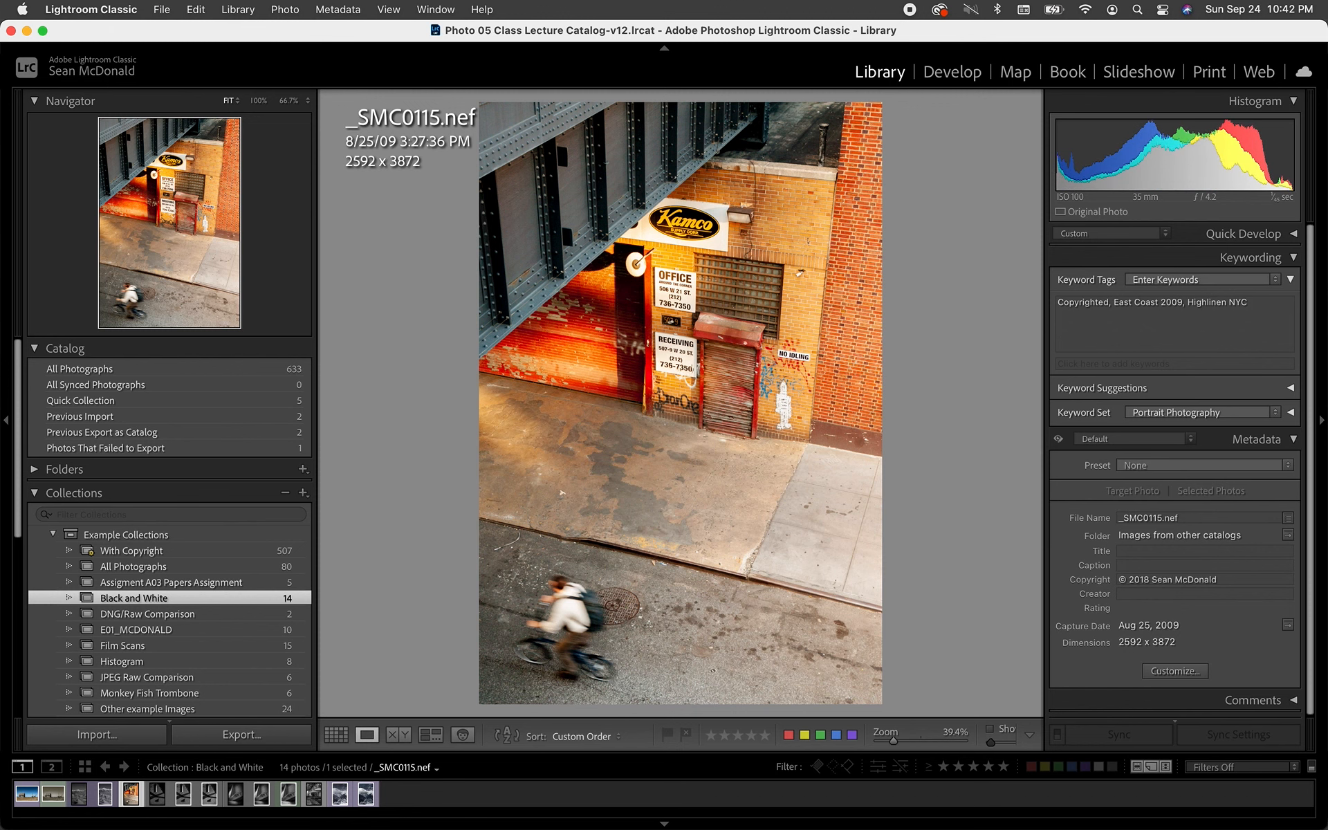
- Create a virtual copy of the bell-shadow photo _SDM1686.nef and compare it with the original
key("Left")
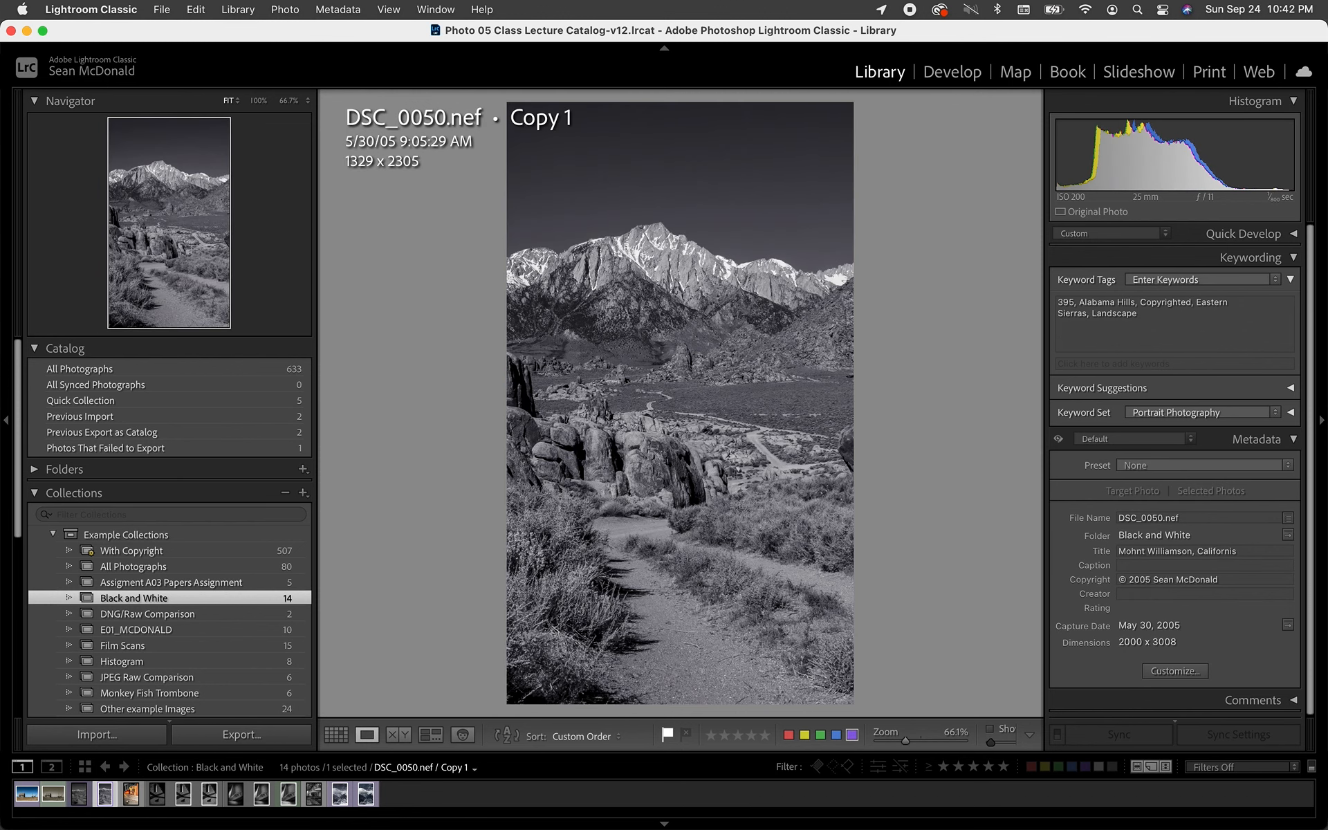
key("Right")
key("Right")
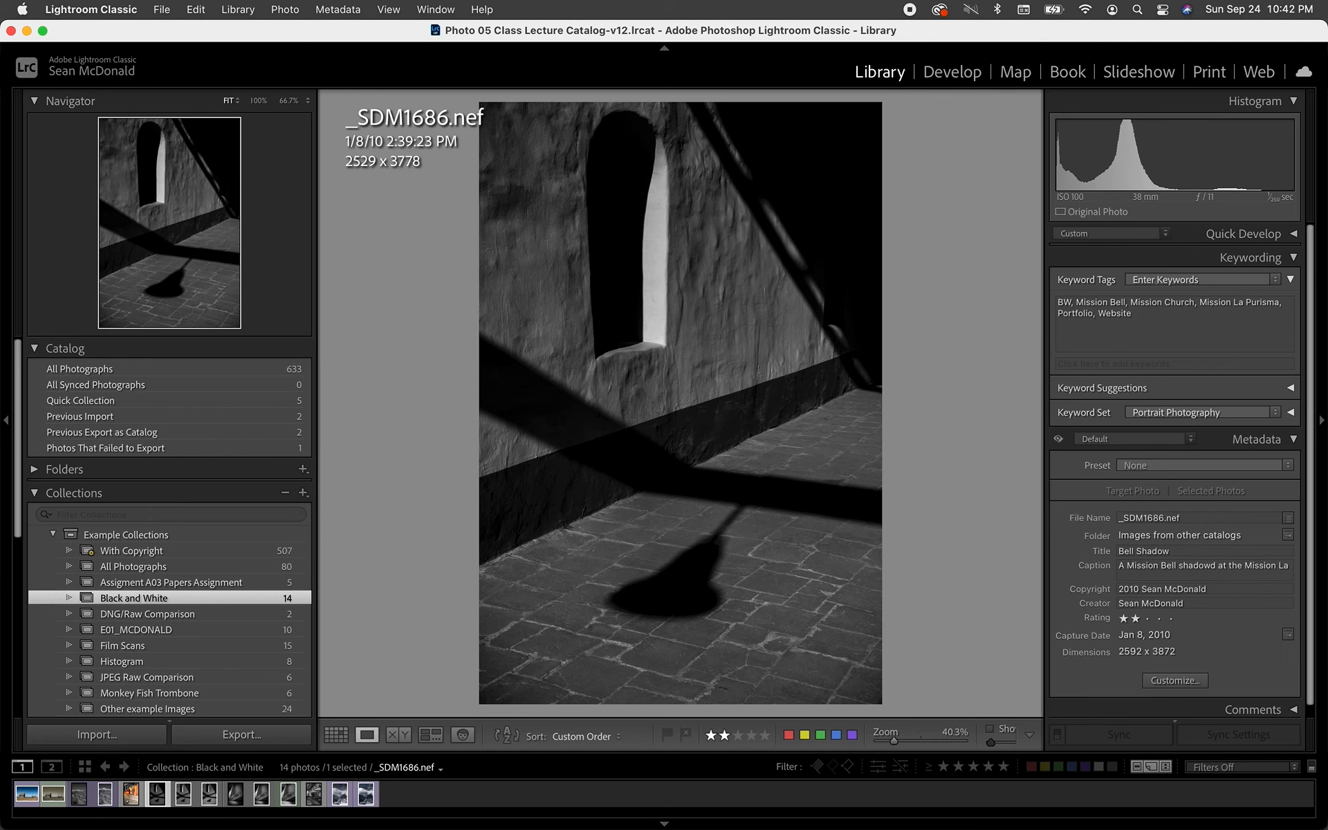
key("super+apostrophe")
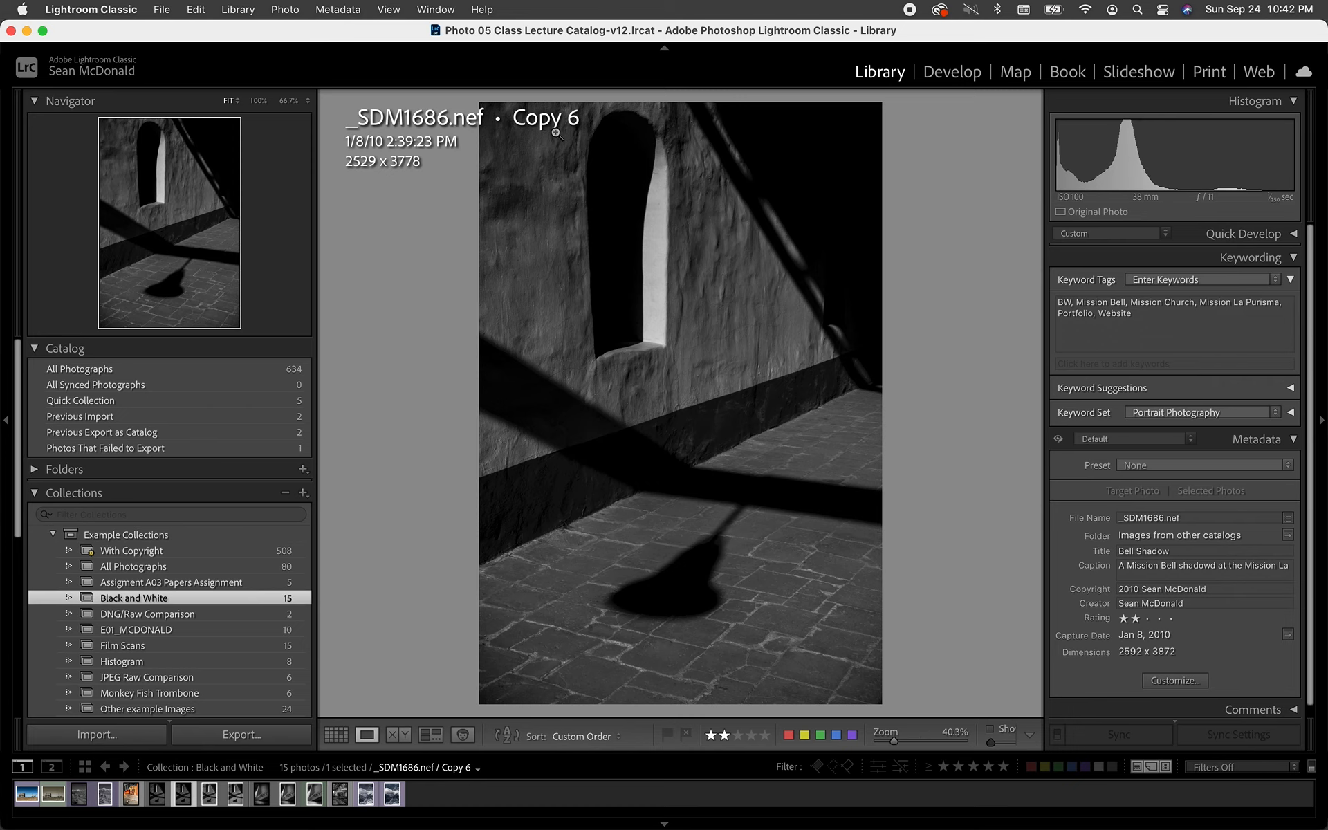
key("Left")
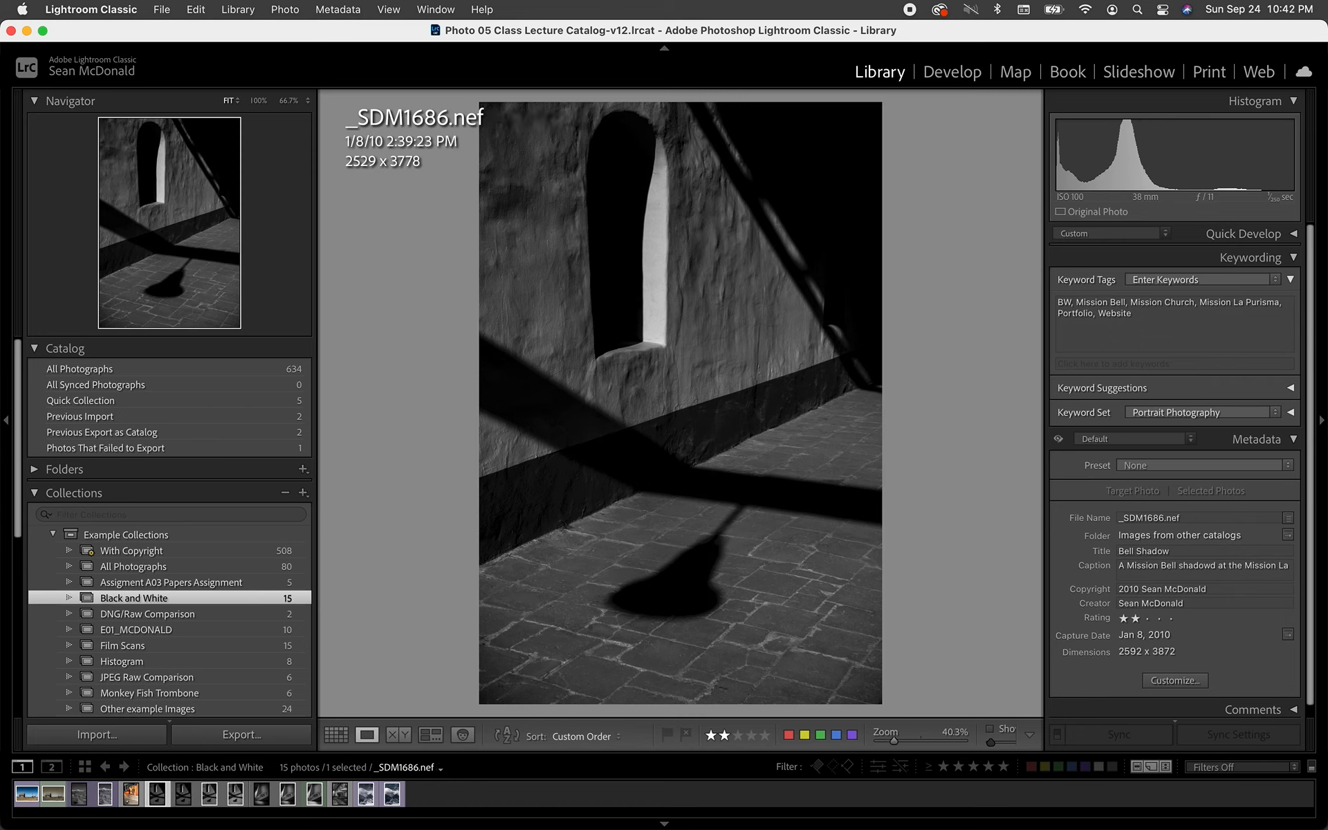
key("Right")
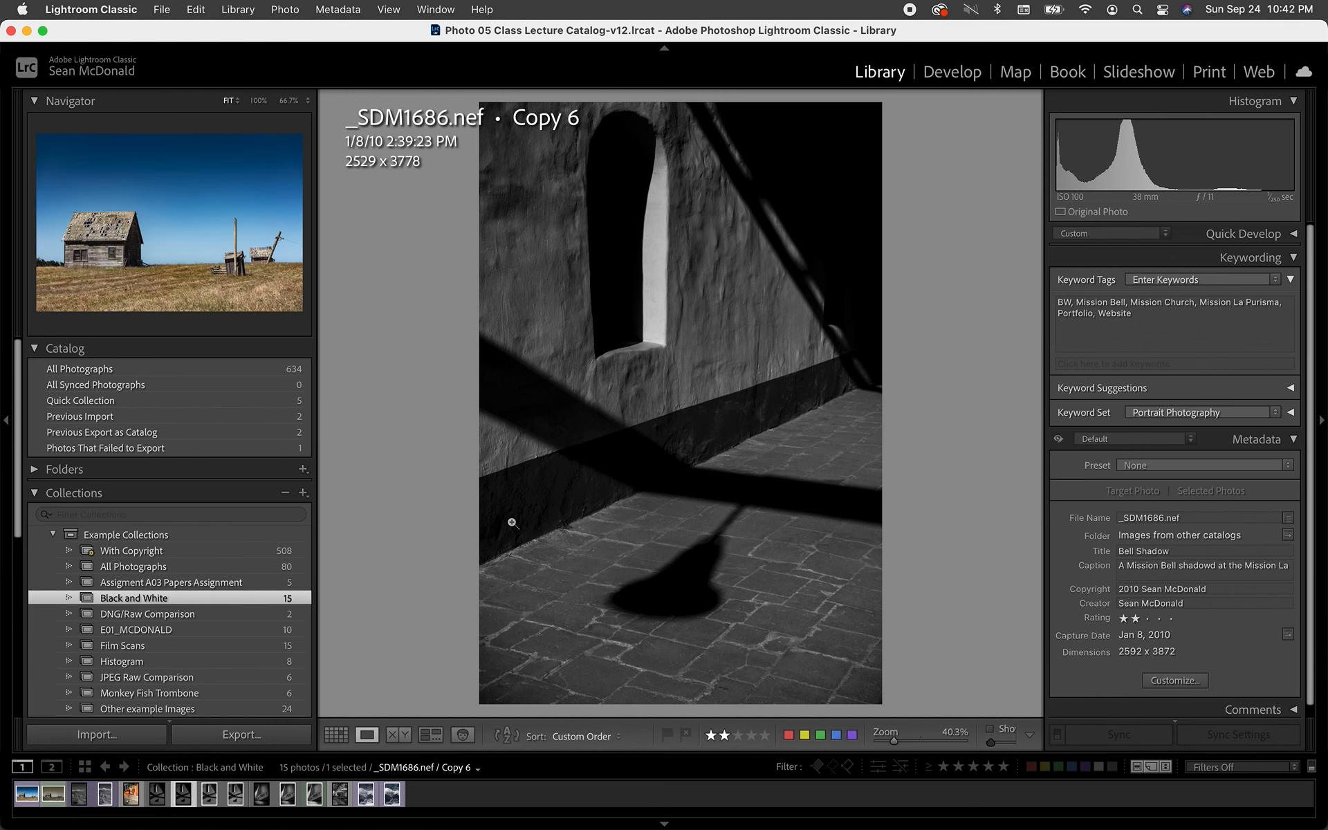
- Delete the new virtual copy of _SDM1686.nef from the Black and White collection in Grid view
key("g")
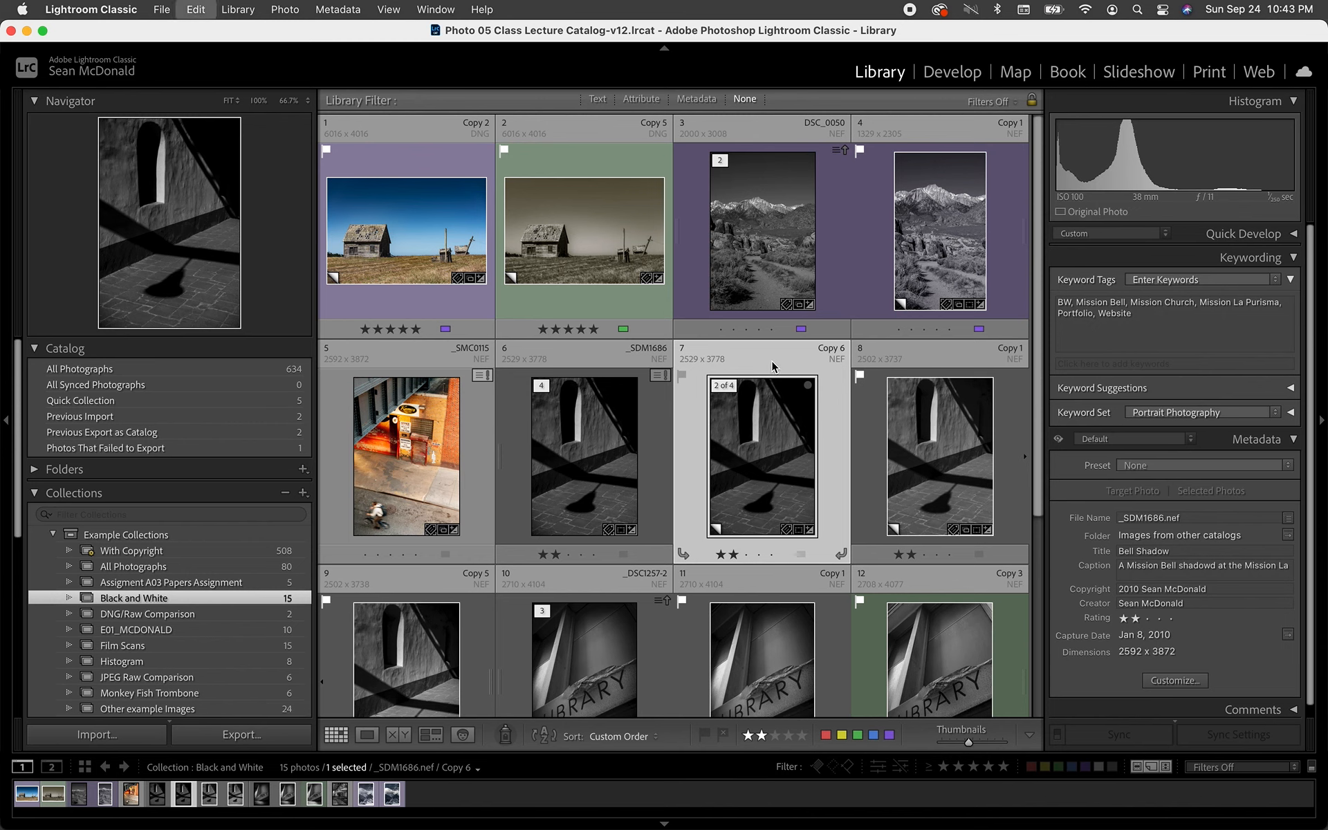
key("Left")
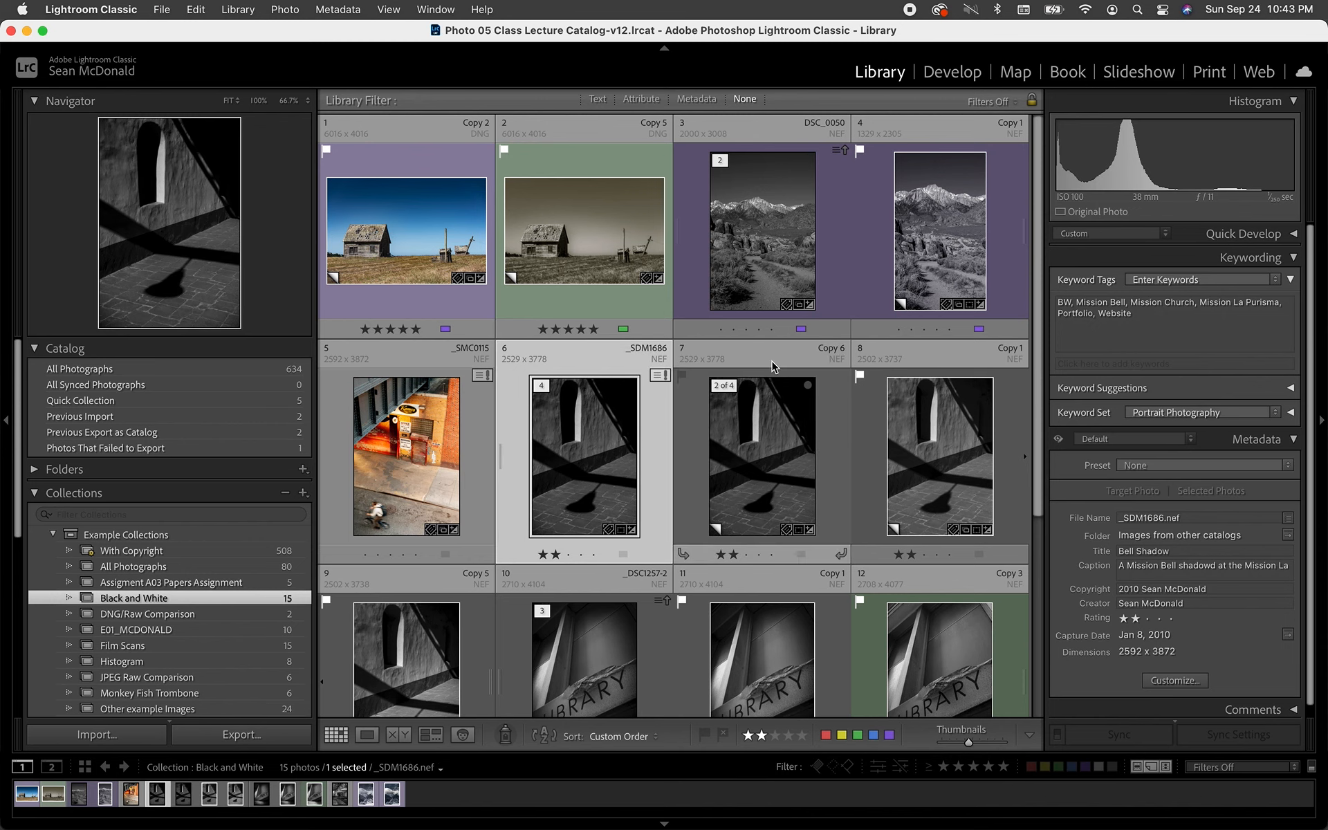
left_click(604, 363)
key("Escape")
key("Right")
key("BackSpace")
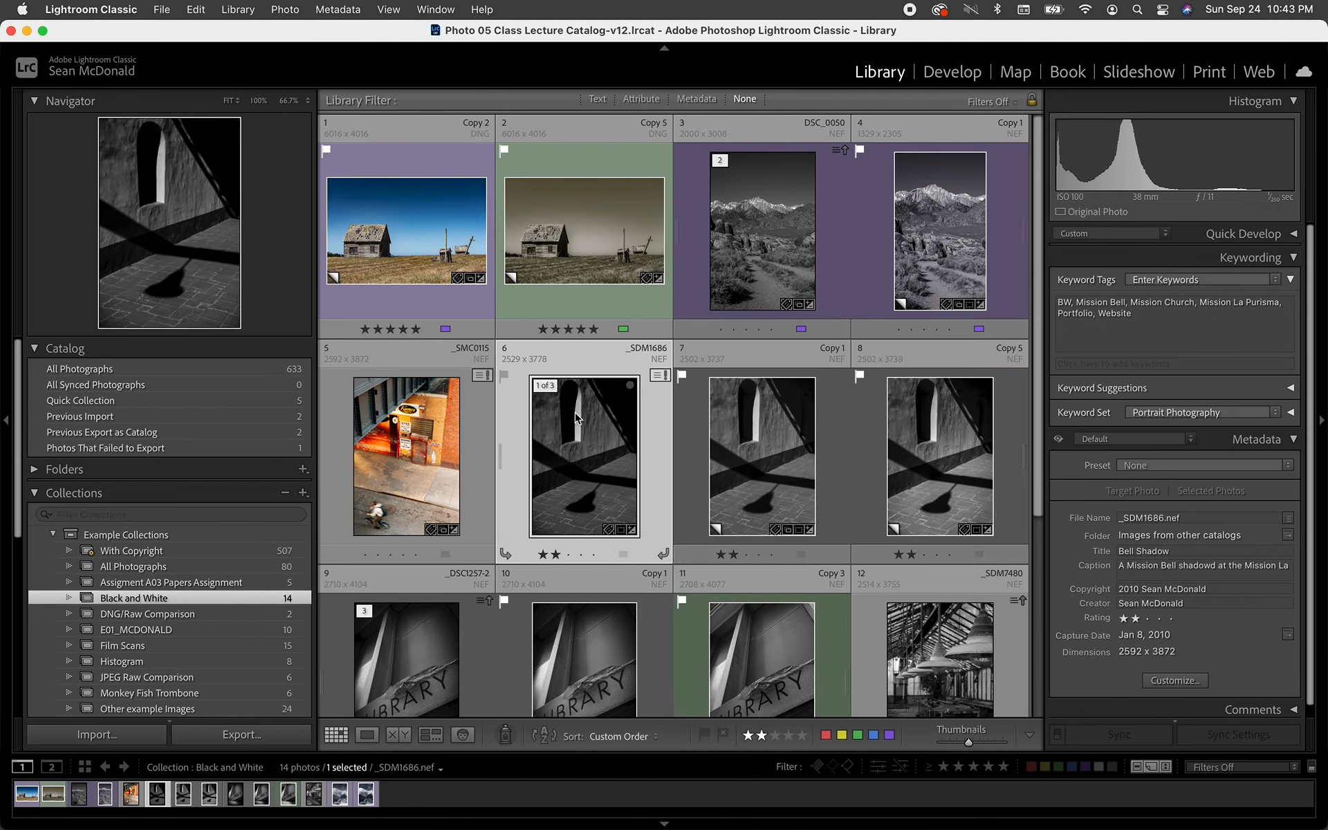
- View the original _SDM1686.nef at full size and start exporting it with the settings of the Export to DNG preset
double_click(560, 459)
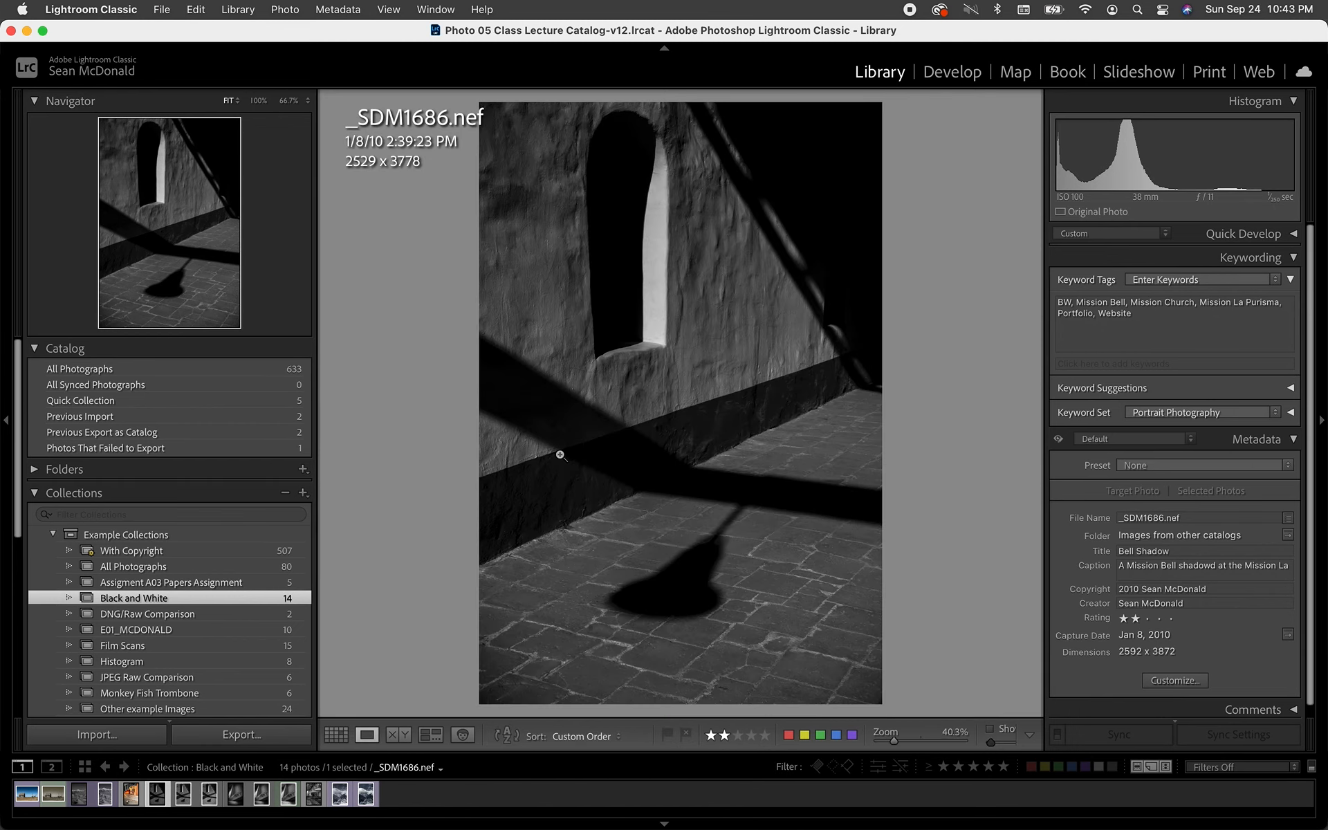
left_click(170, 7)
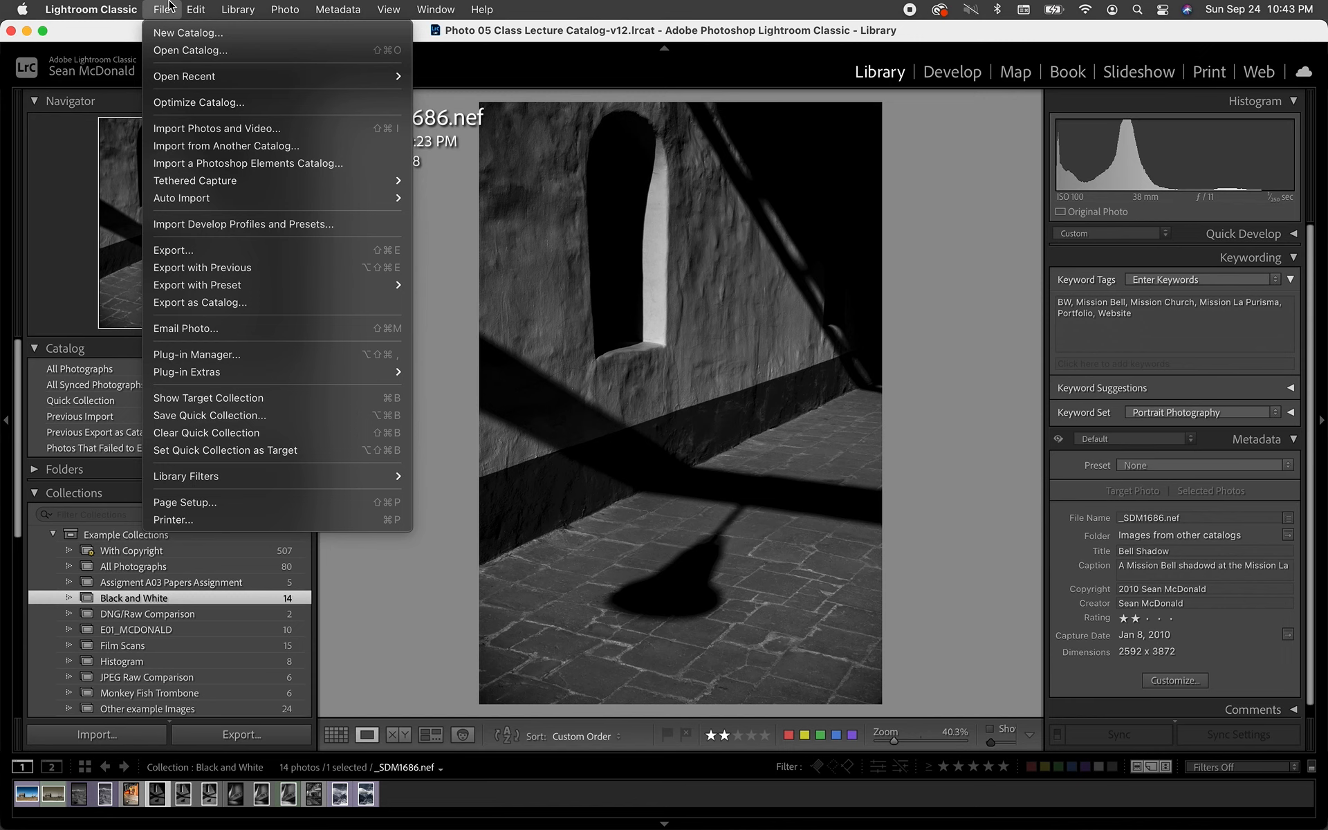
left_click(177, 252)
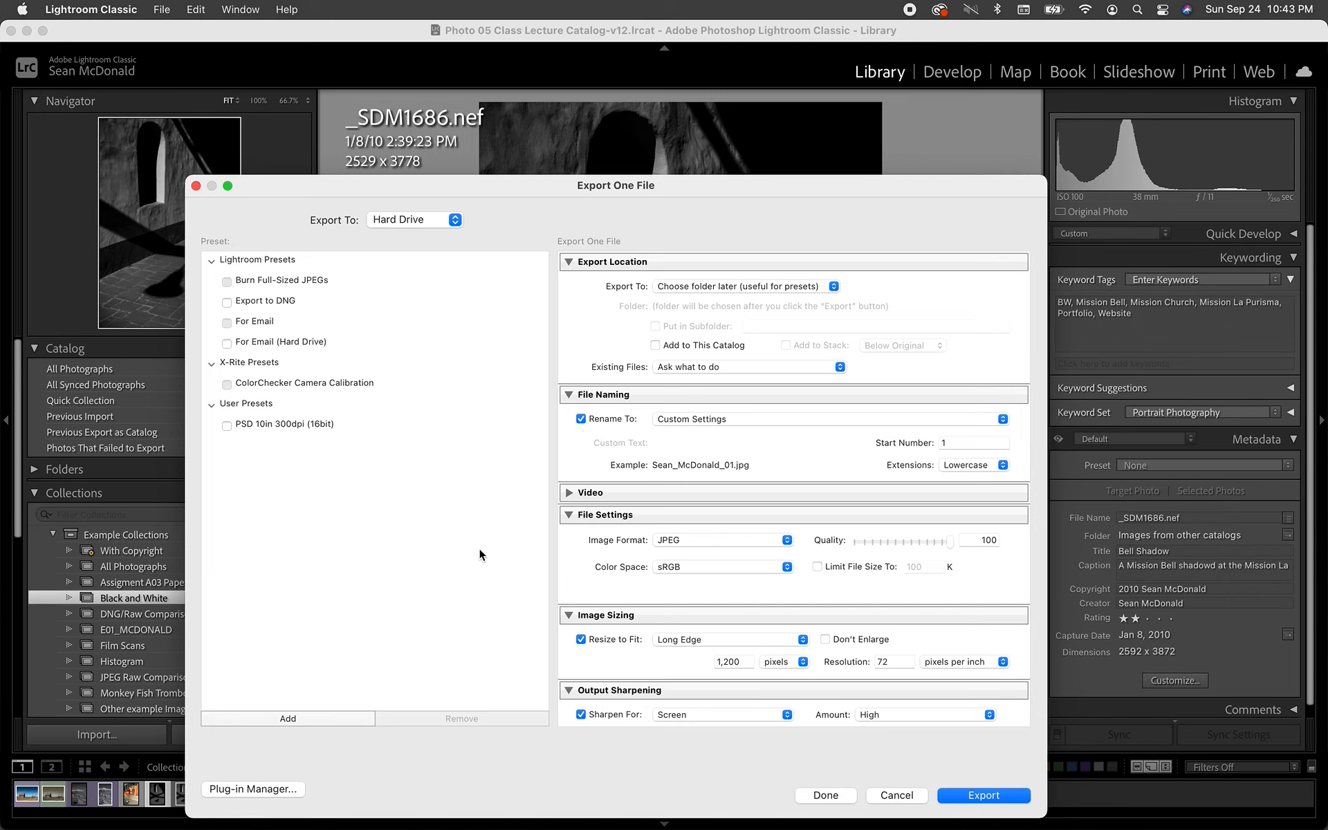
left_click(321, 300)
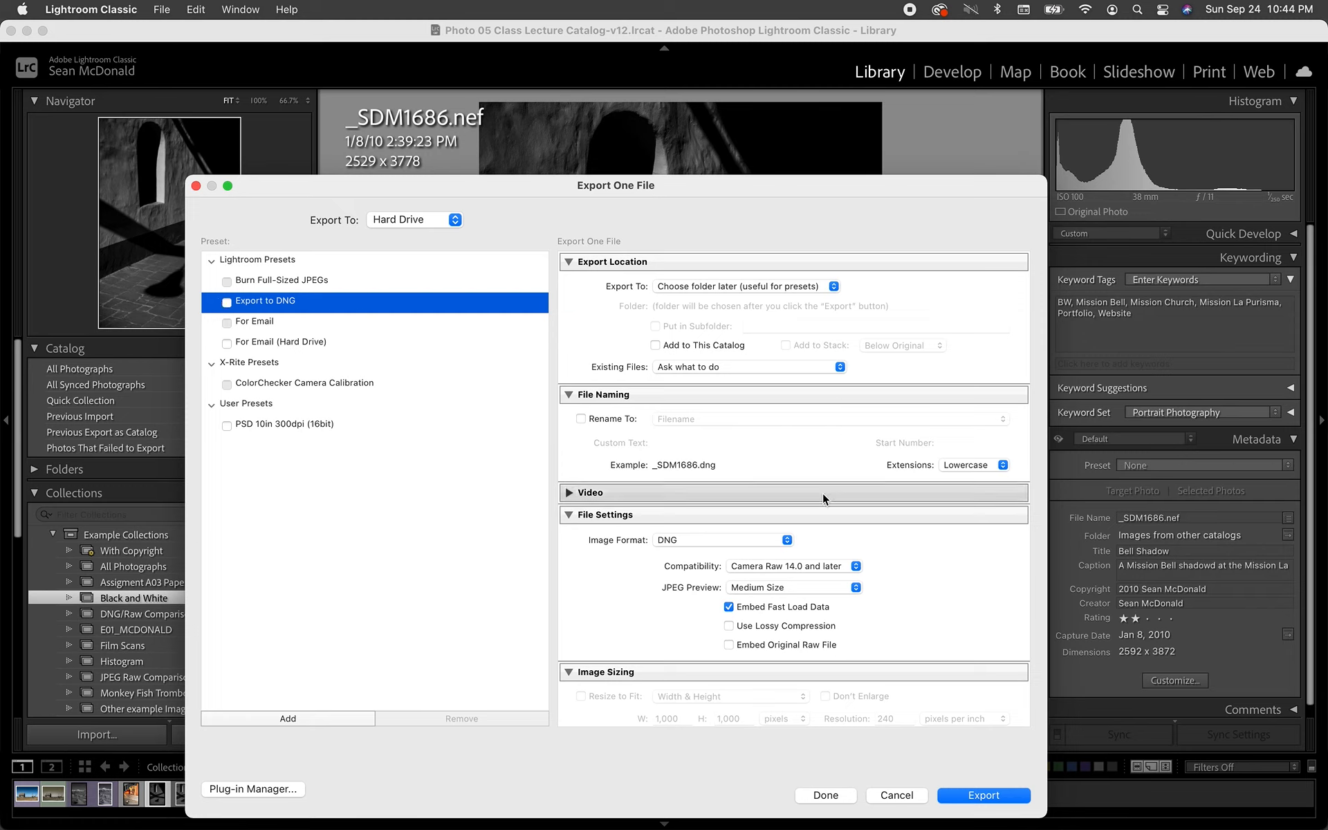
left_click(227, 303)
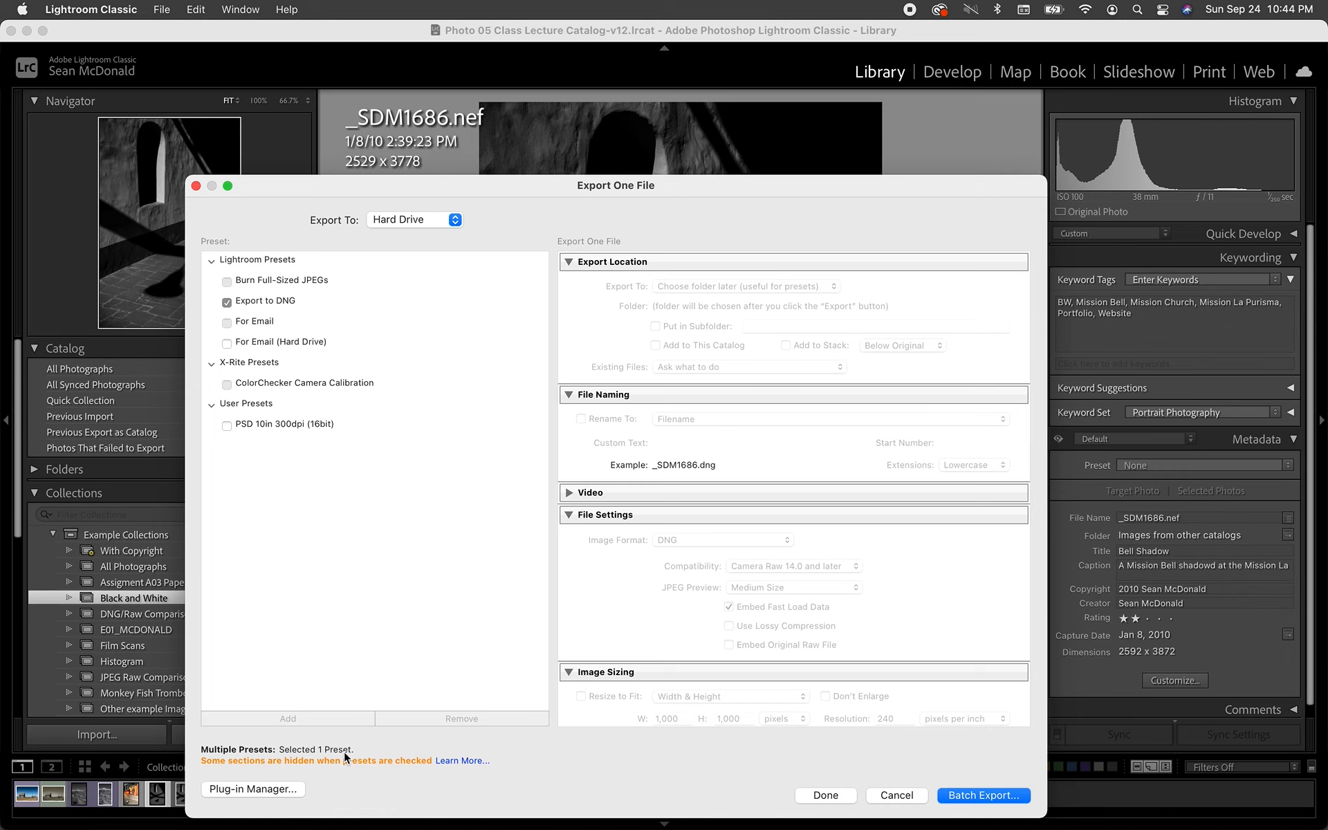
left_click(227, 302)
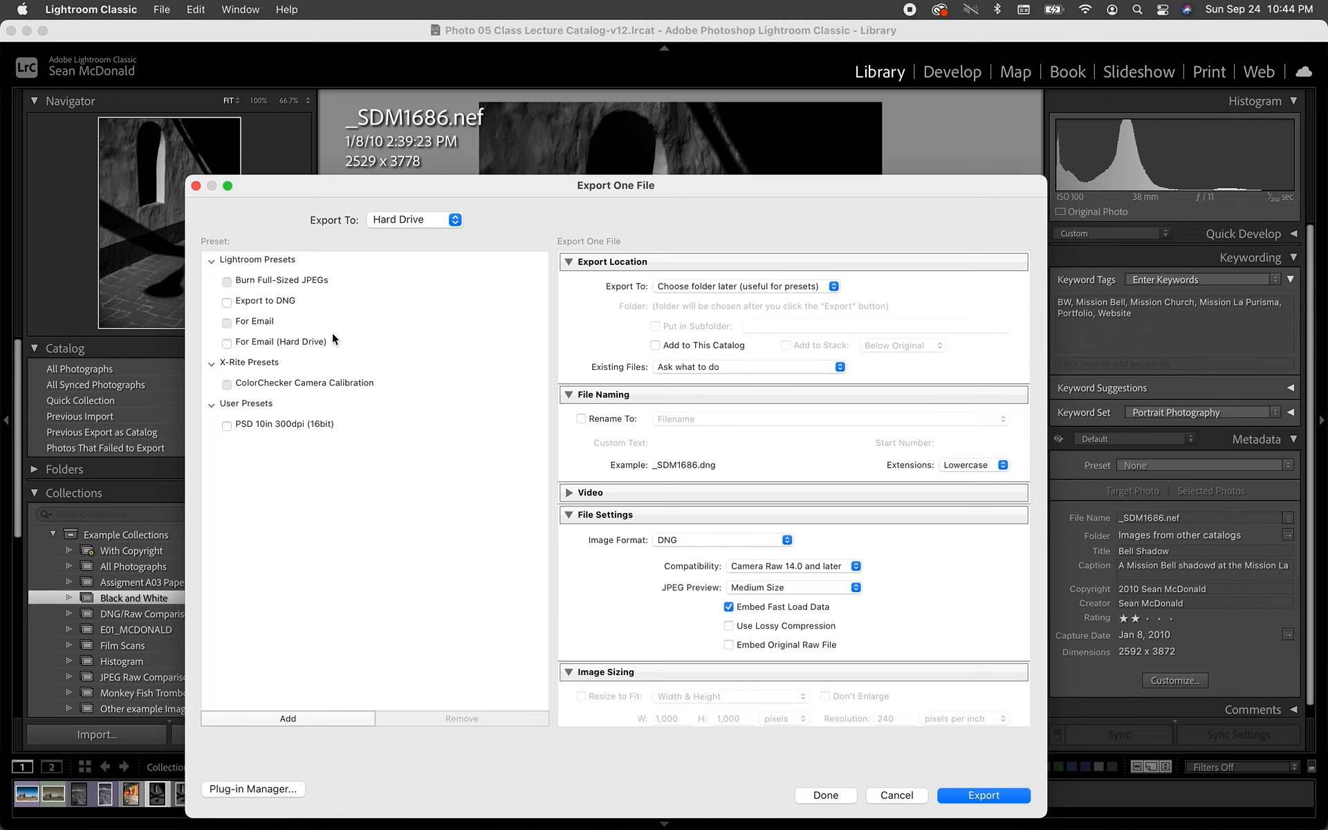
left_click(325, 305)
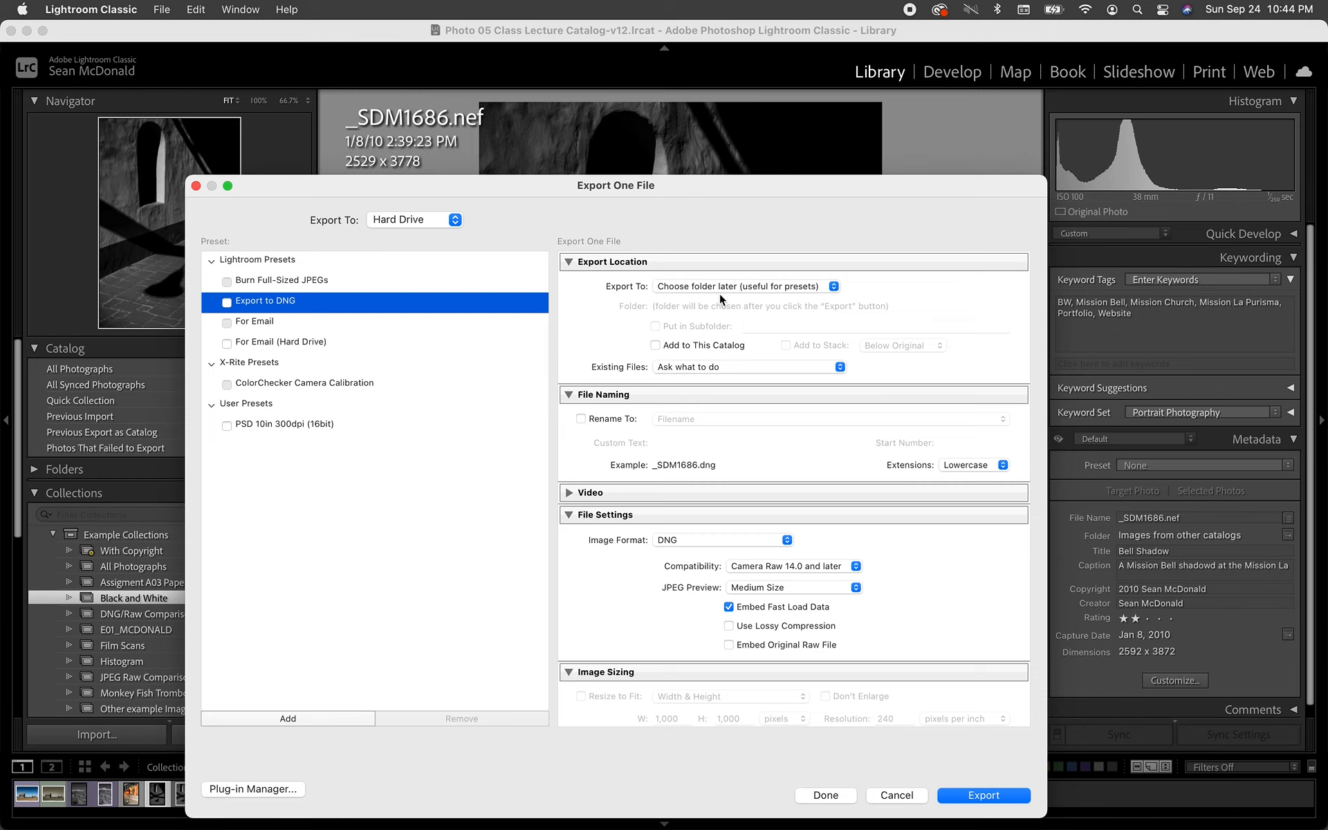
- Enable renaming of the exported file using the Custom Name - Original File Number template
left_click(580, 418)
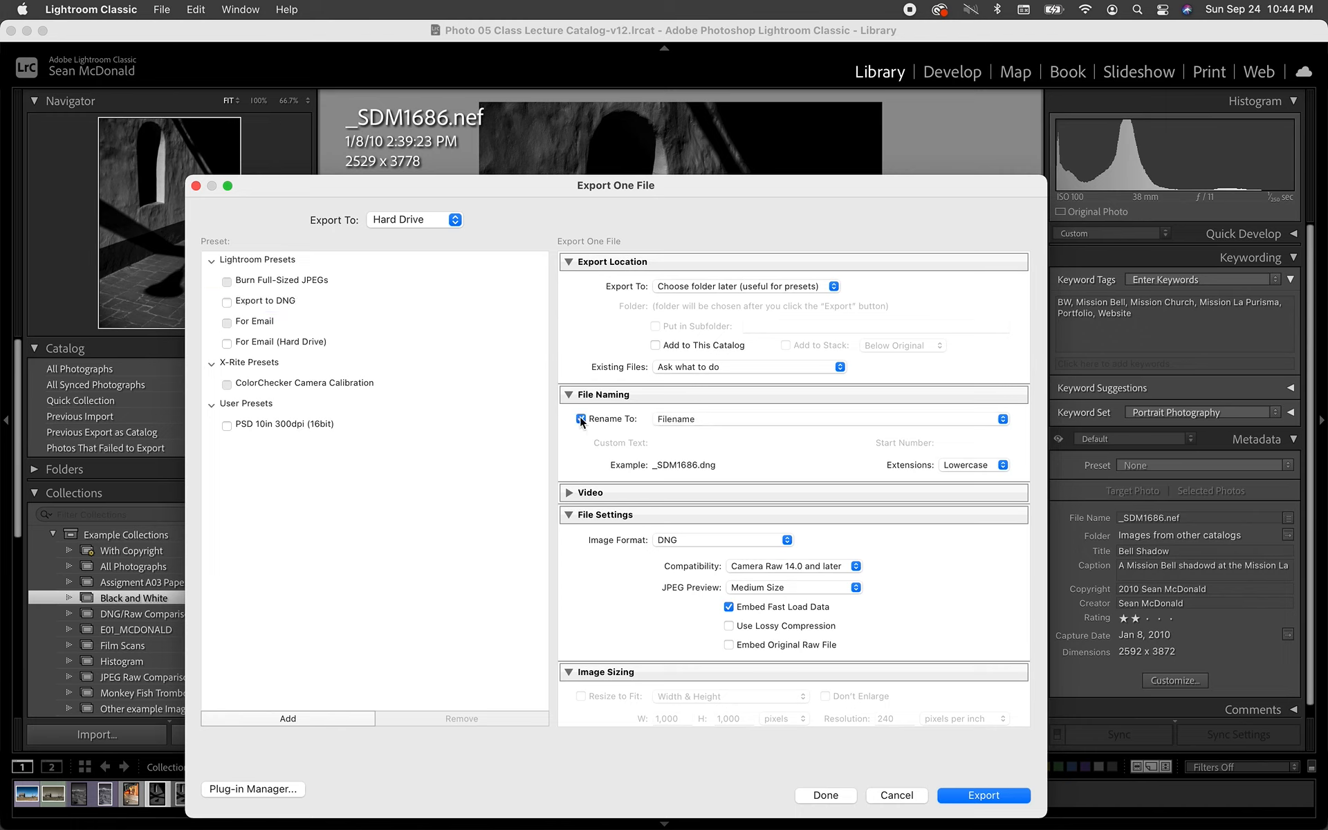
left_click(696, 418)
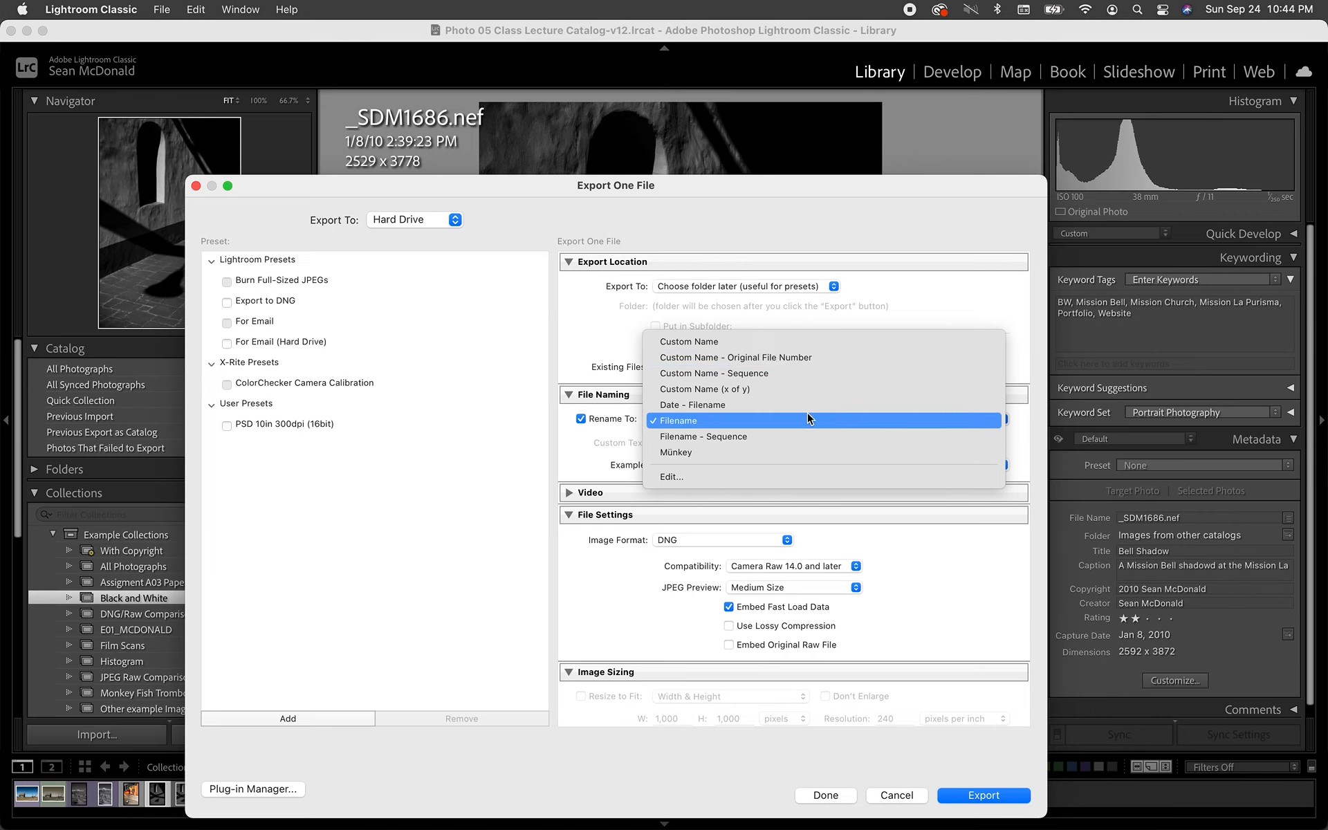
left_click(717, 354)
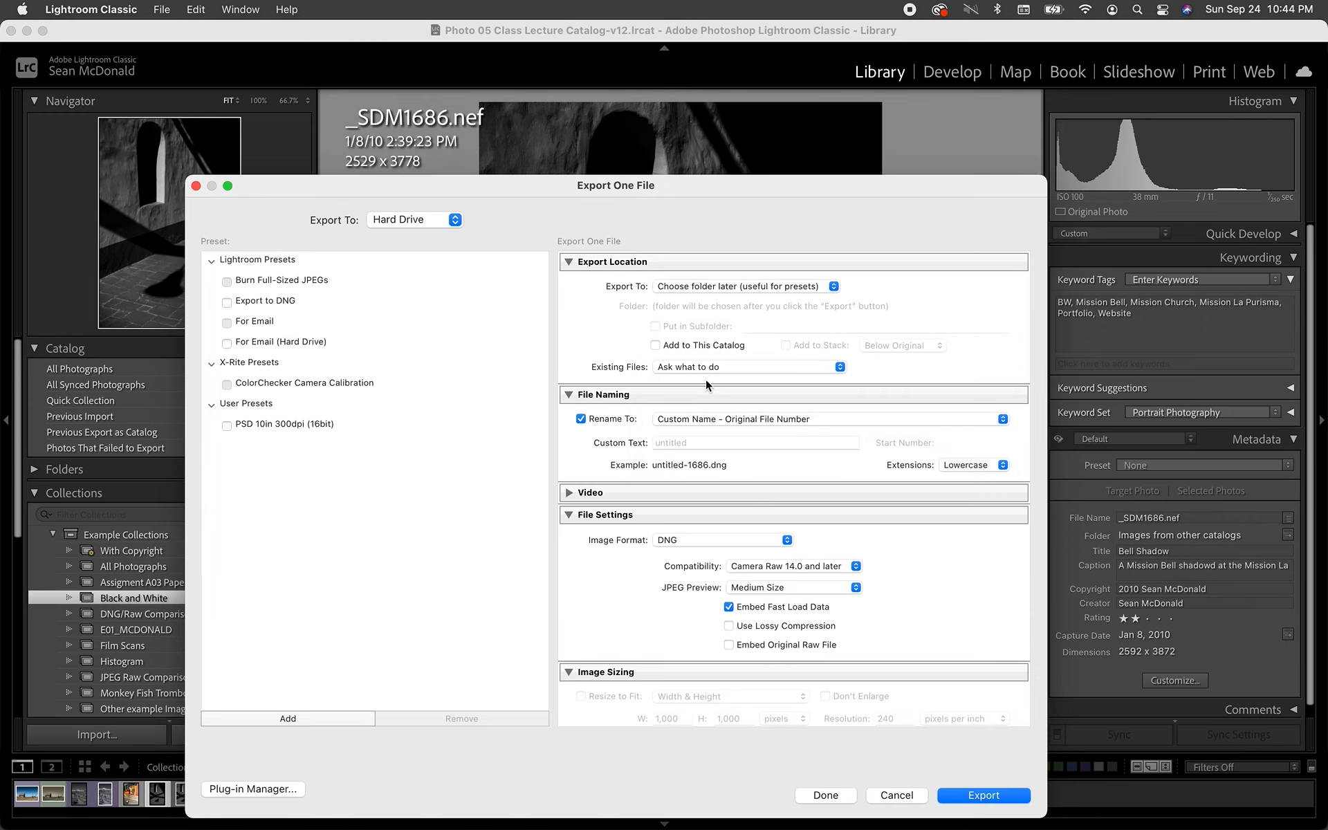
left_click(711, 420)
left_click(712, 419)
- Enter Assignment A04 as the custom text of the export file name
left_click(687, 441)
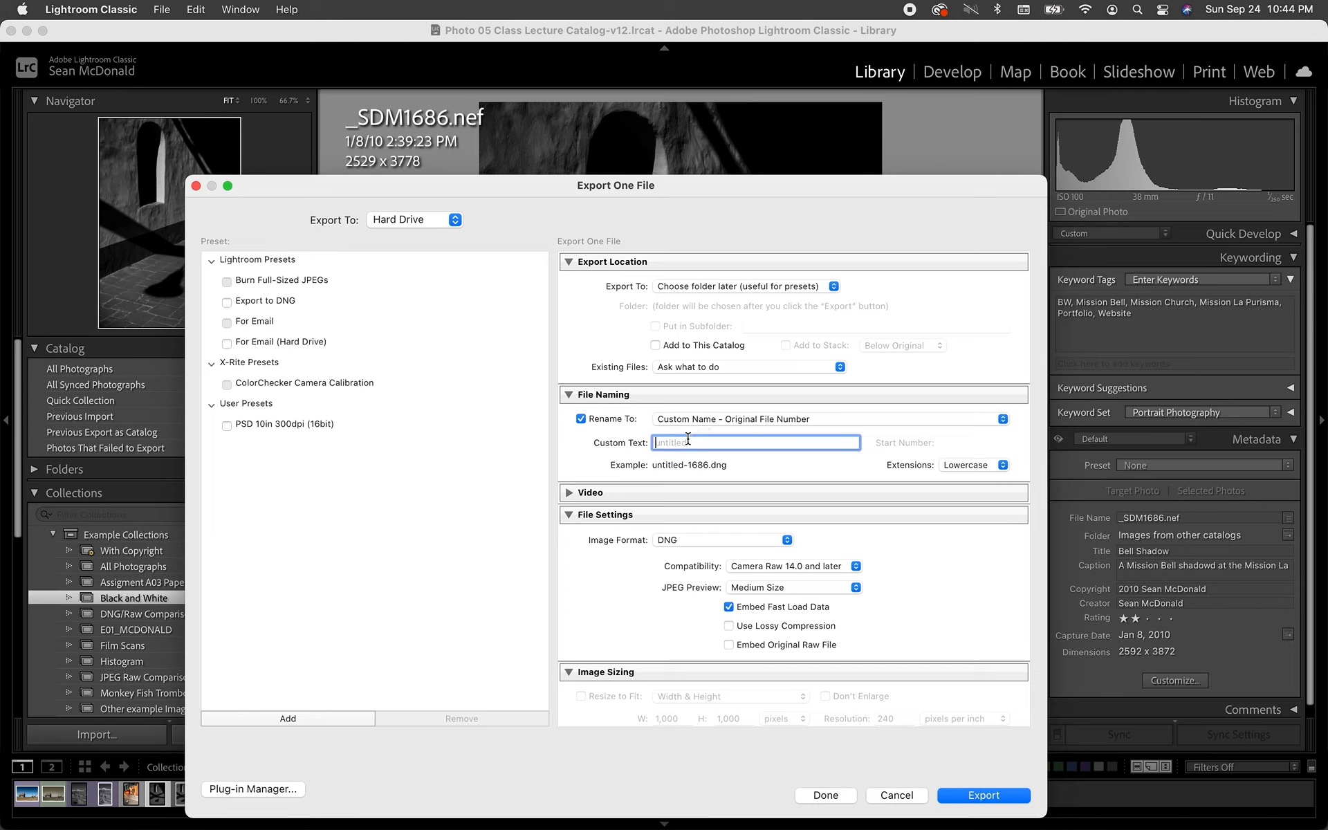
type("Assignbmenr")
key("BackSpace")
key("BackSpace")
key("BackSpace")
type("ent")
key("BackSpace")
key("BackSpace")
key("BackSpace")
key("BackSpace")
key("BackSpace")
- Change the custom text of the export file name to A04_Lastname
key("BackSpace")
type("nment")
type(" A04")
left_click_drag(707, 442, 654, 443)
key("BackSpace")
type("_Lastm")
key("BackSpace")
type("name")
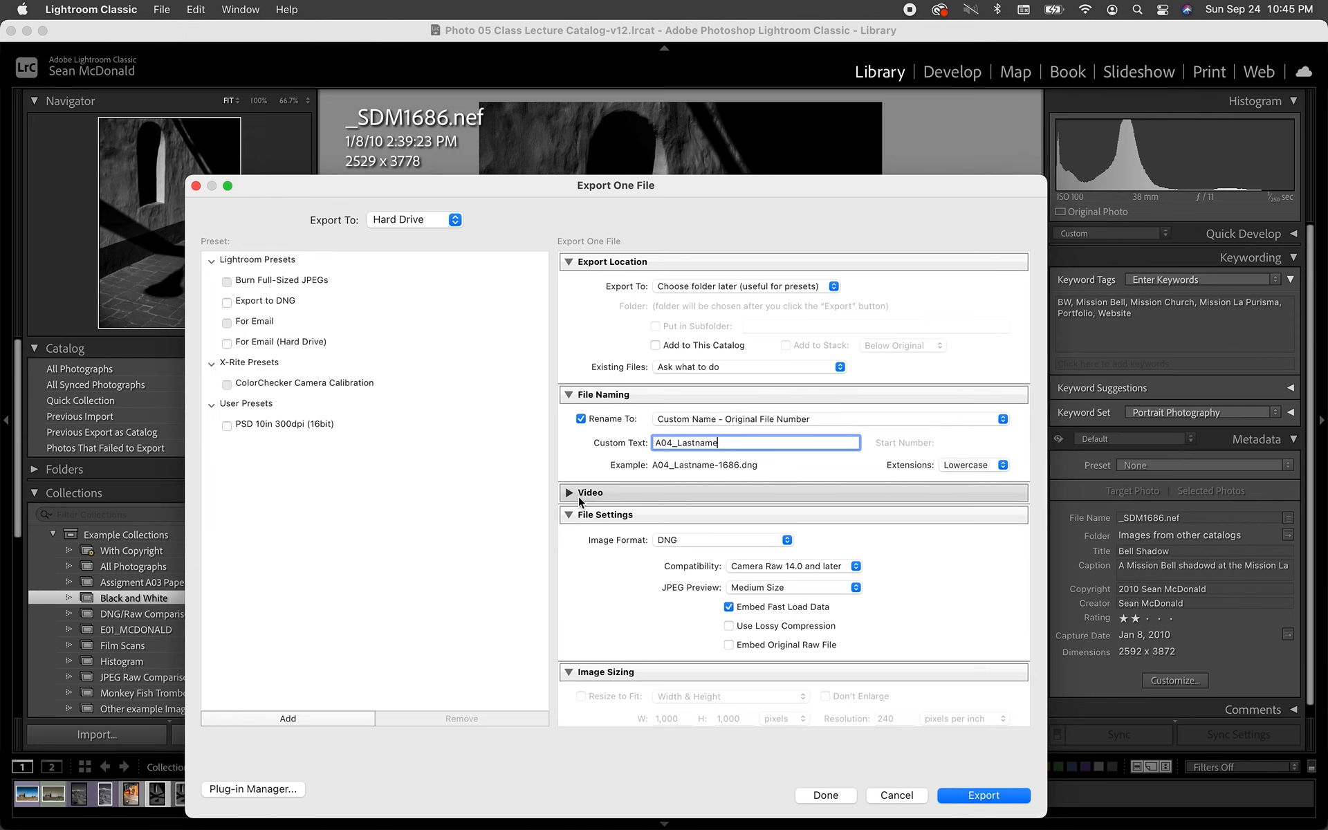
- Check the remaining DNG export settings through Post-Processing and start the export
scroll(579, 497, "down", 4)
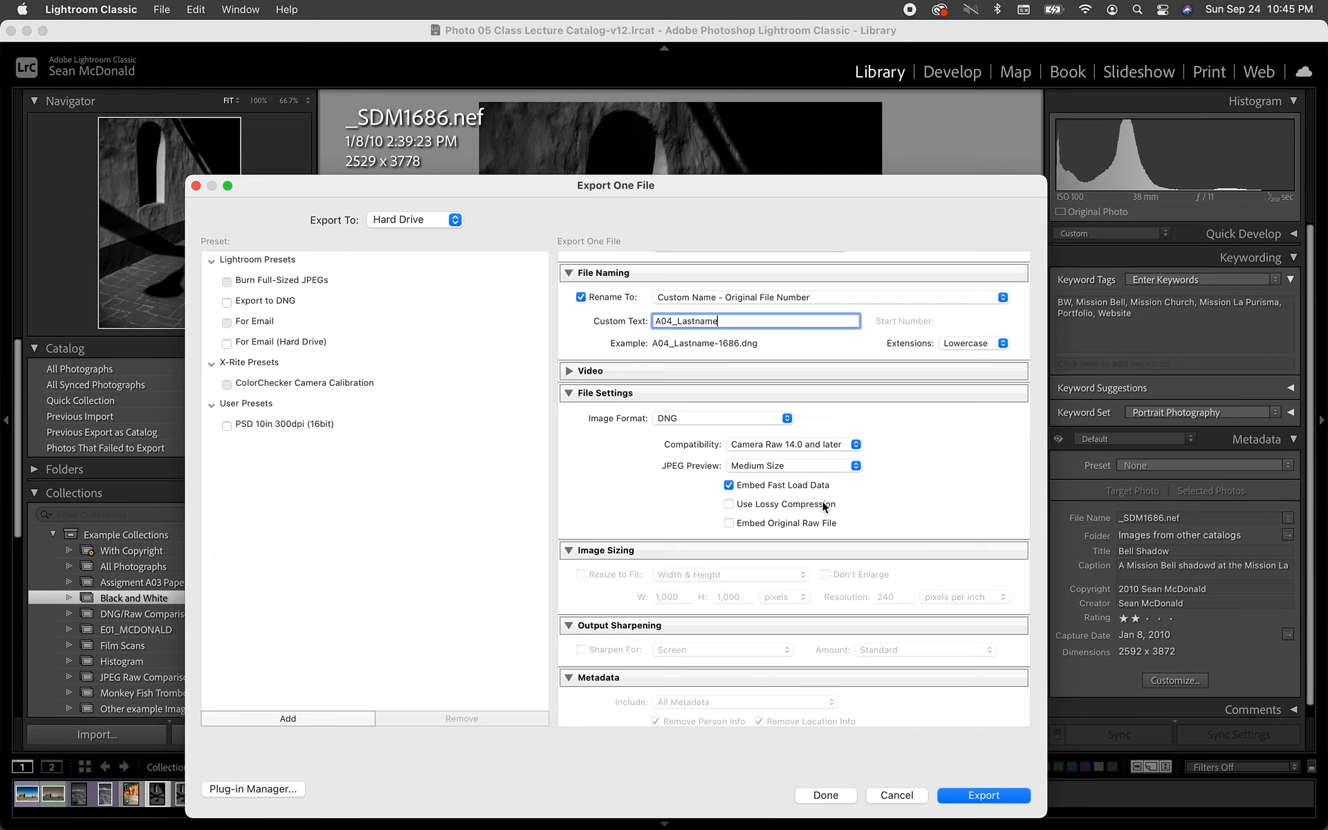
mouse_move(825, 507)
scroll(949, 455, "down", 3)
scroll(871, 480, "down", 5)
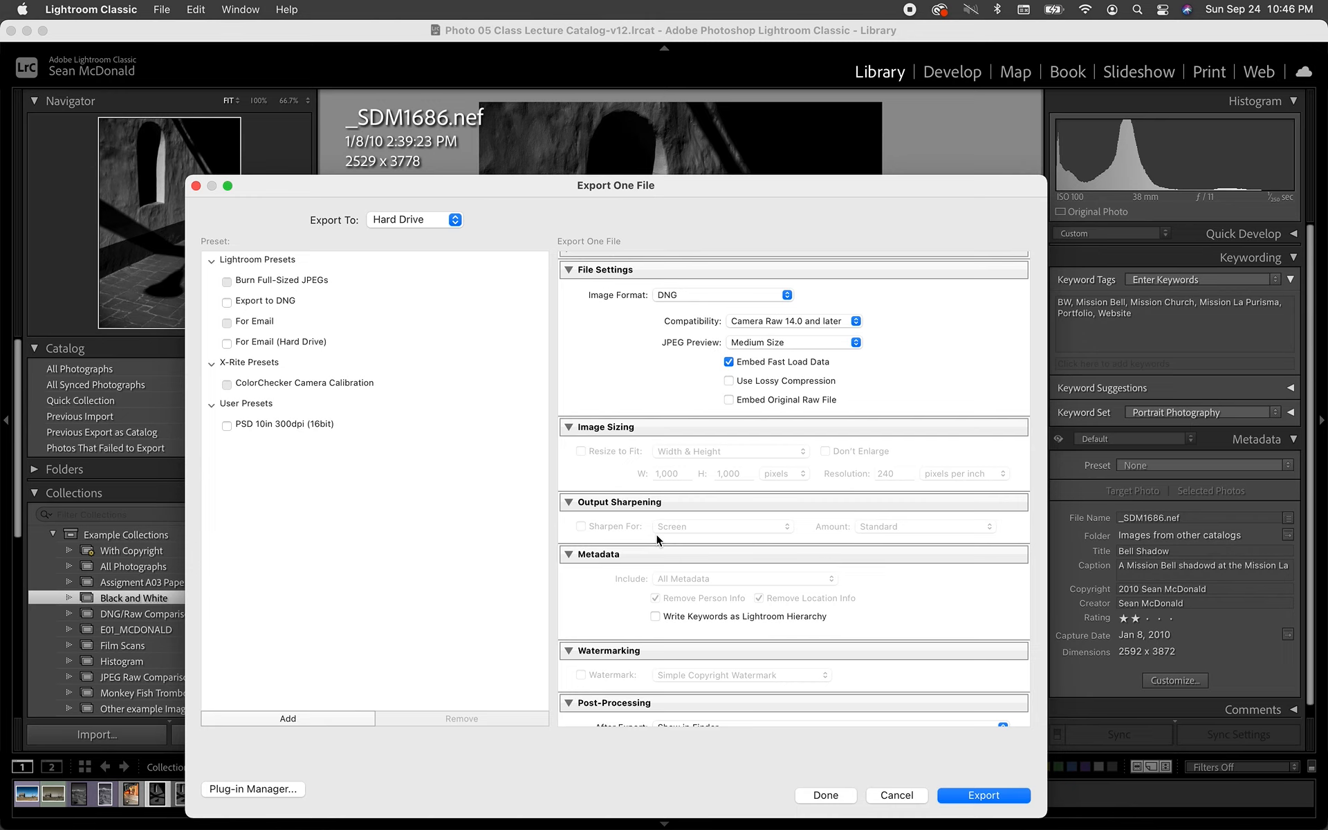
scroll(655, 533, "down", 2)
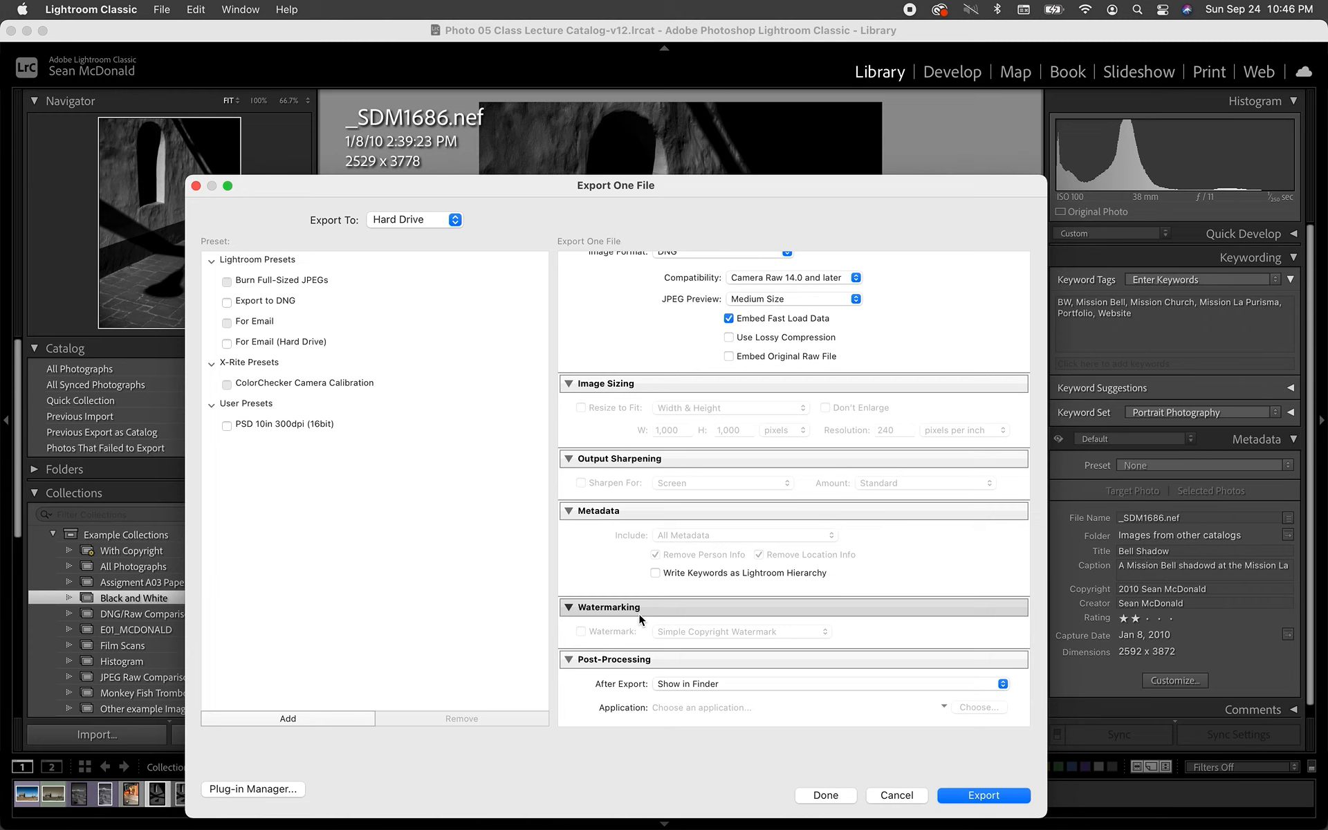
scroll(639, 613, "down", 1)
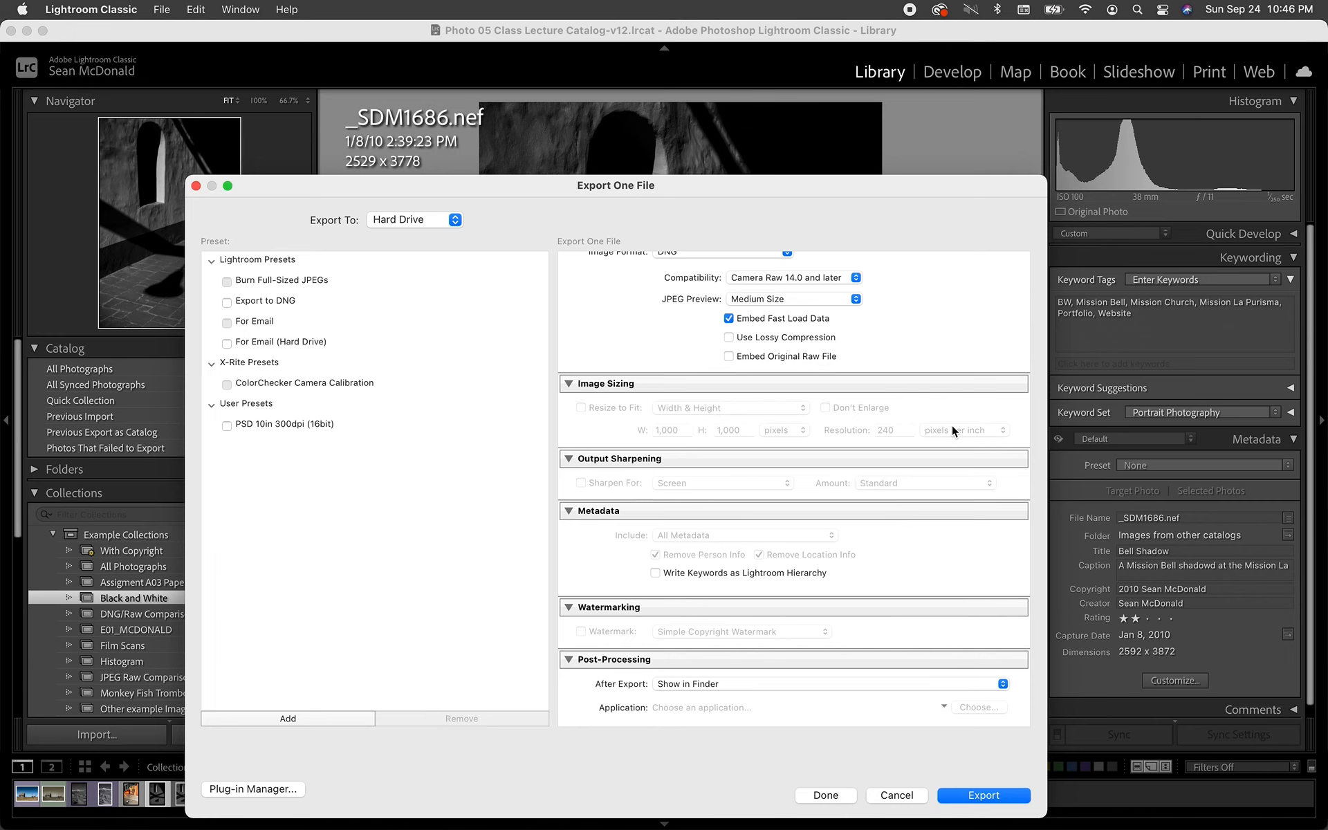
left_click(969, 795)
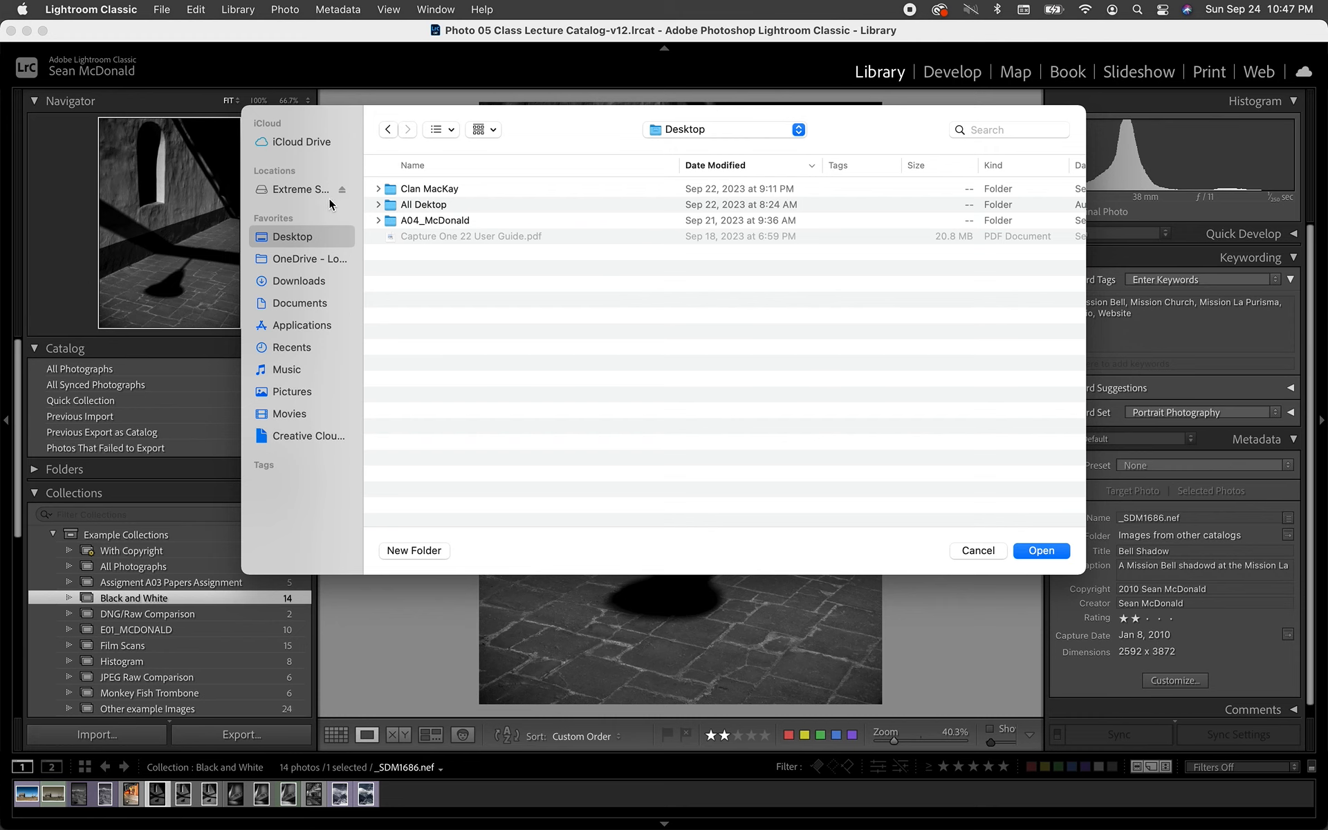
- Browse on the Extreme SSD through the Photo 05 alias in 00 Alieses to the To Be Turned in folder
left_click(304, 196)
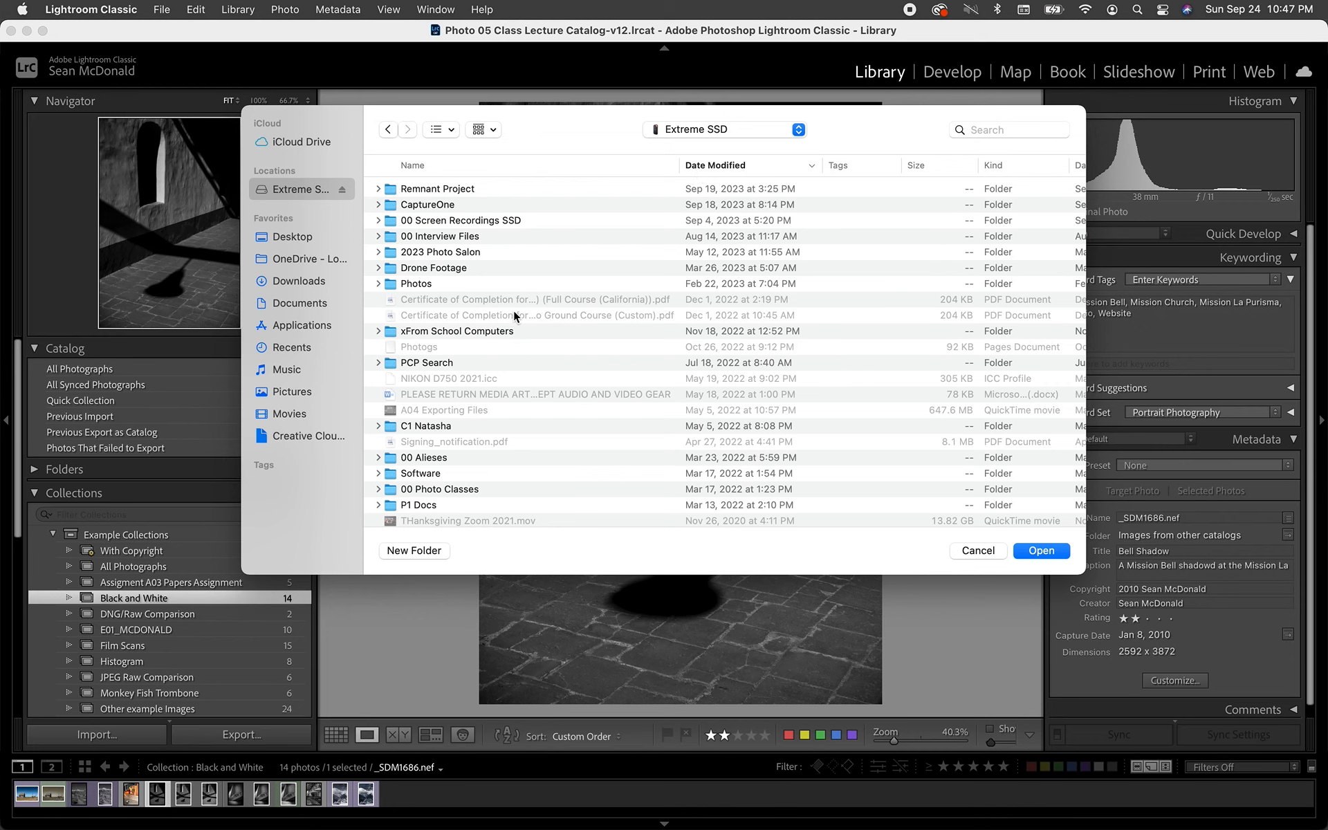
left_click(626, 168)
double_click(505, 194)
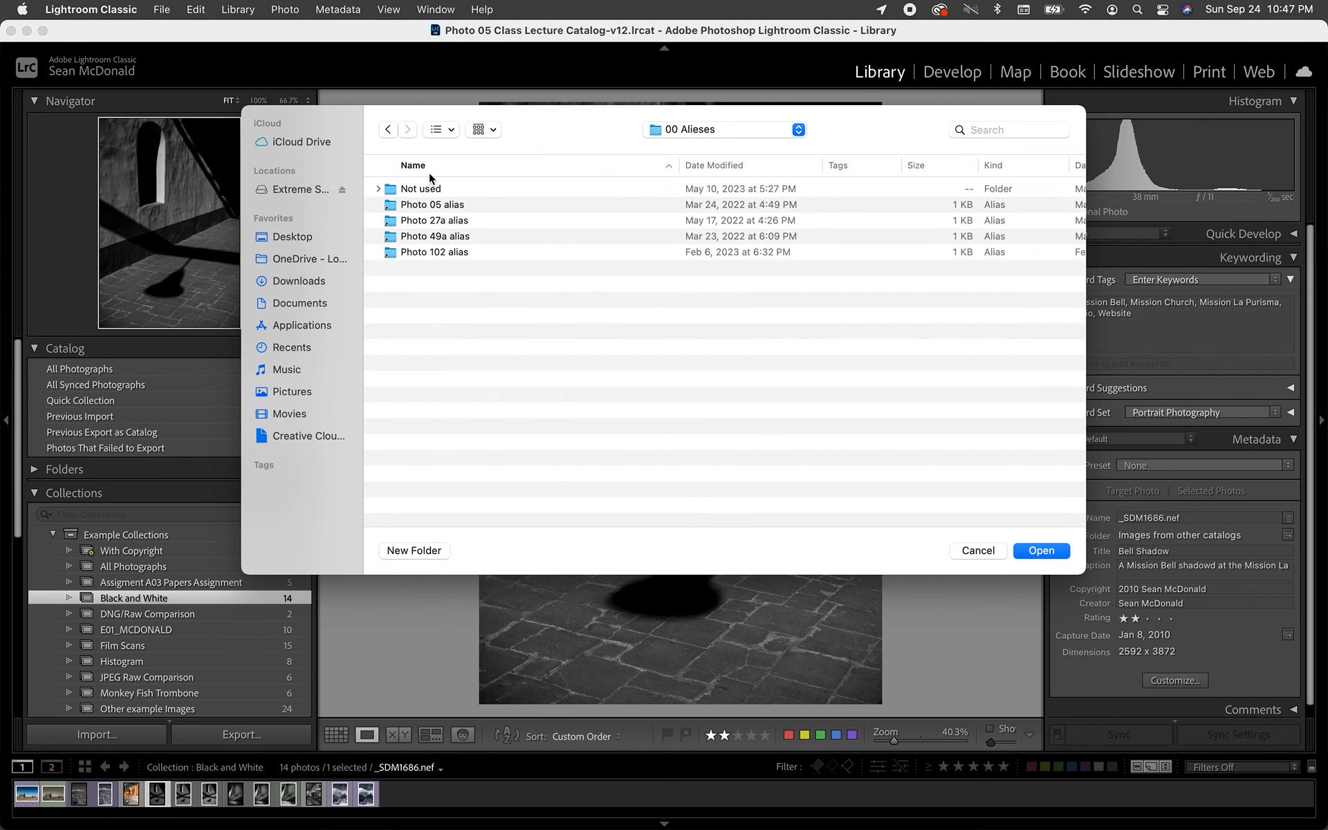
double_click(430, 204)
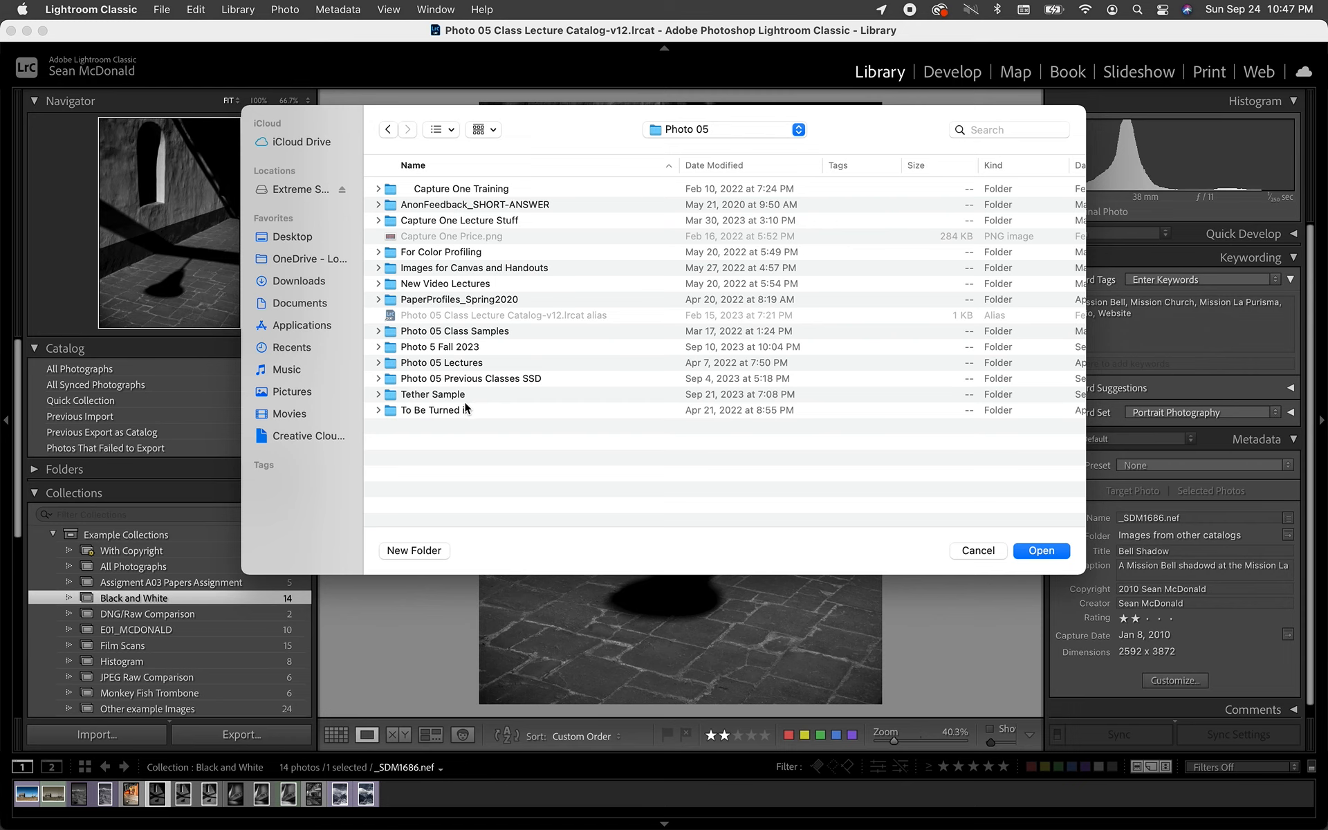
double_click(435, 346)
key("super+Up")
left_click(455, 411)
double_click(455, 411)
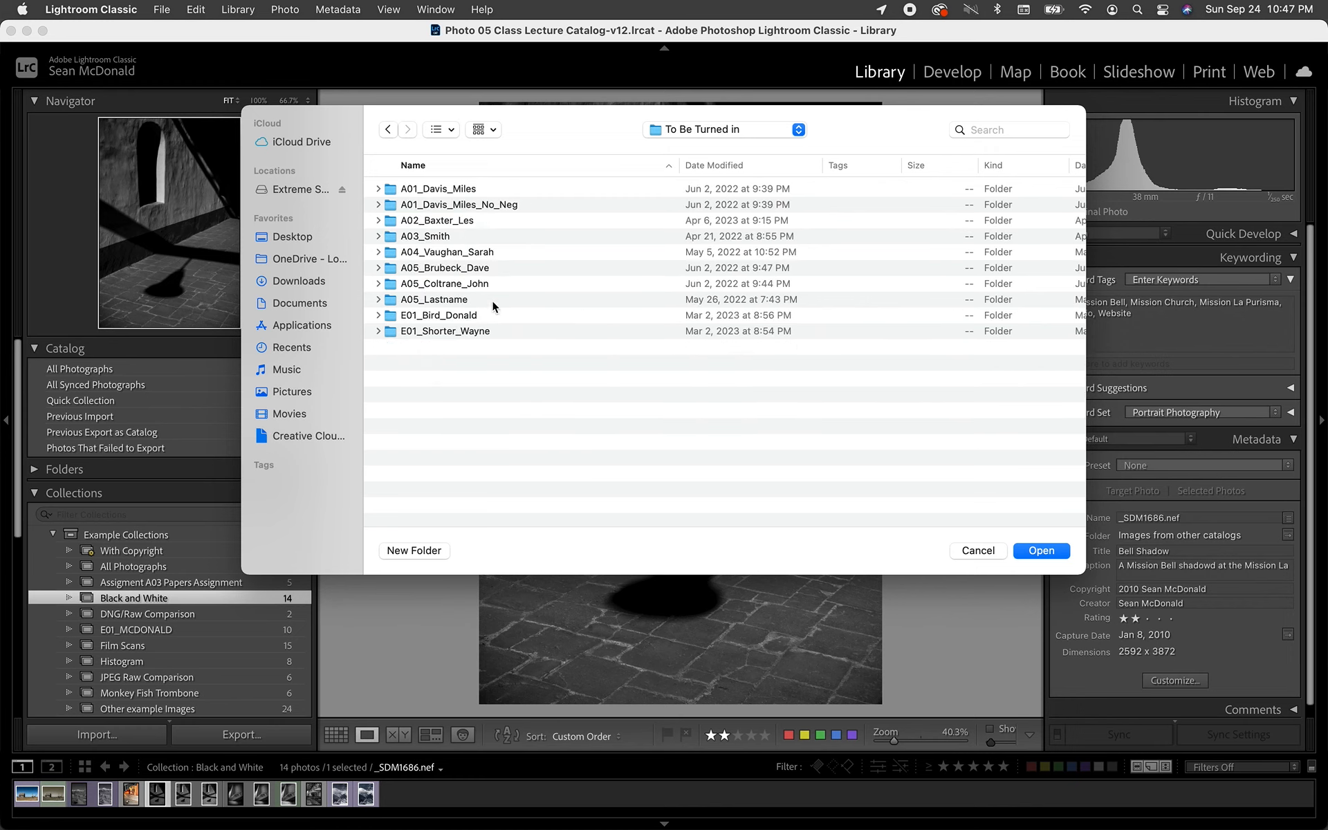
left_click(454, 253)
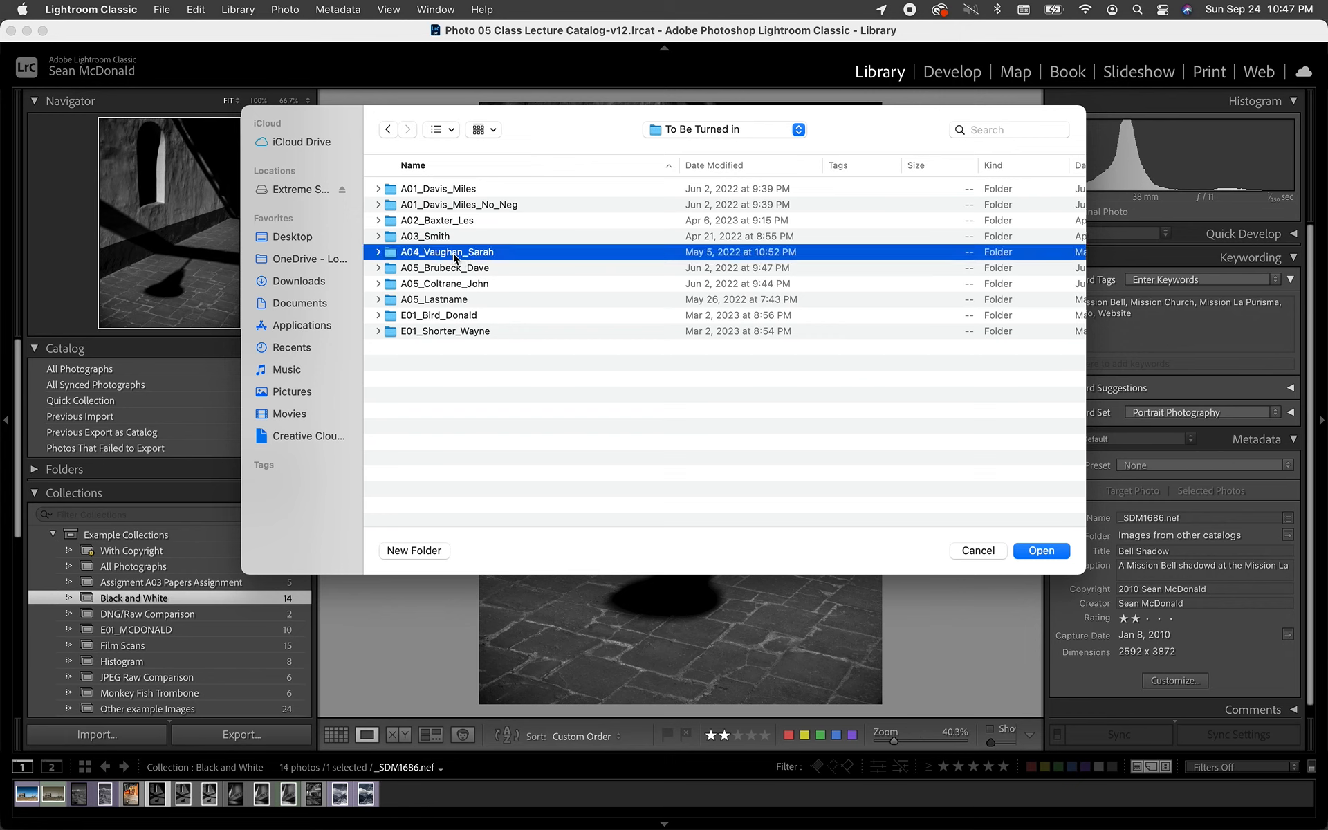
left_click(378, 253)
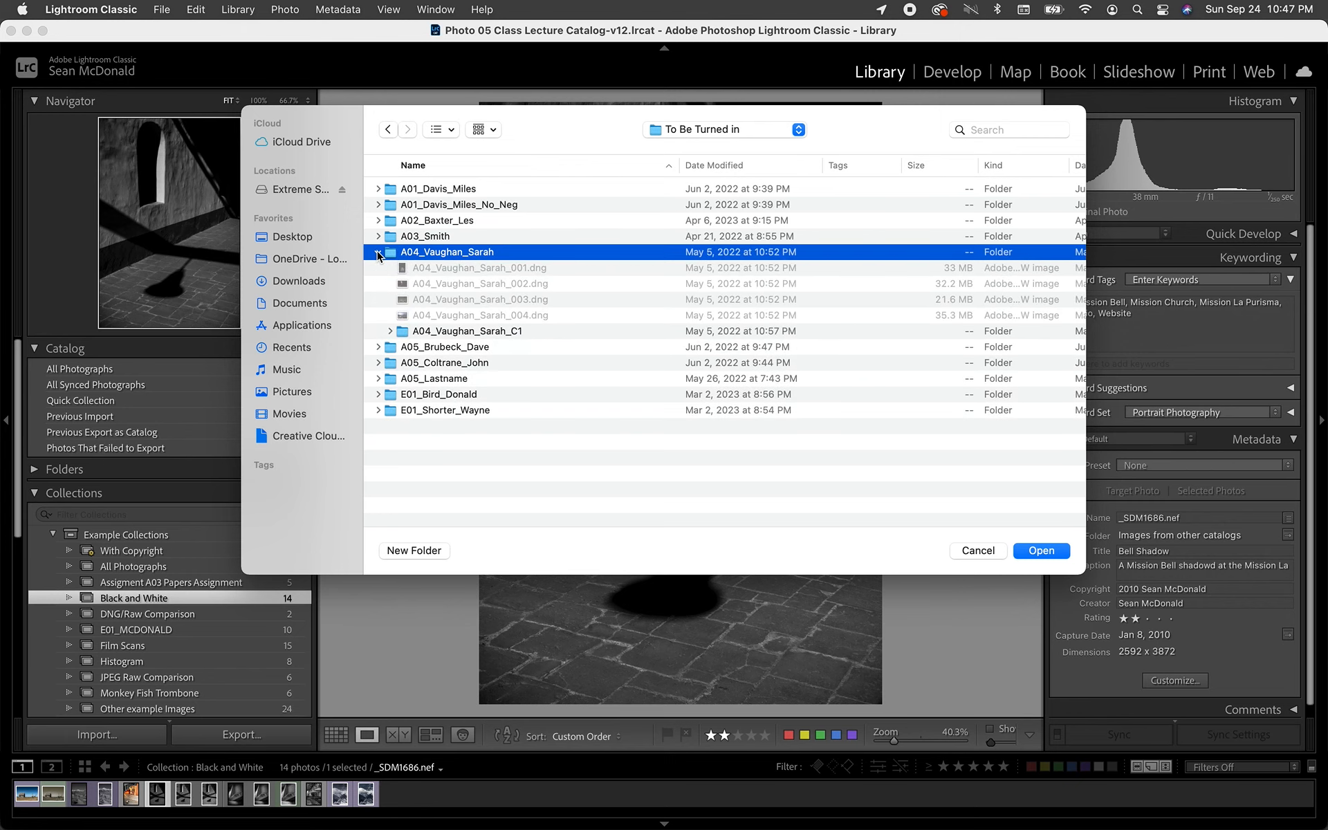
left_click(378, 253)
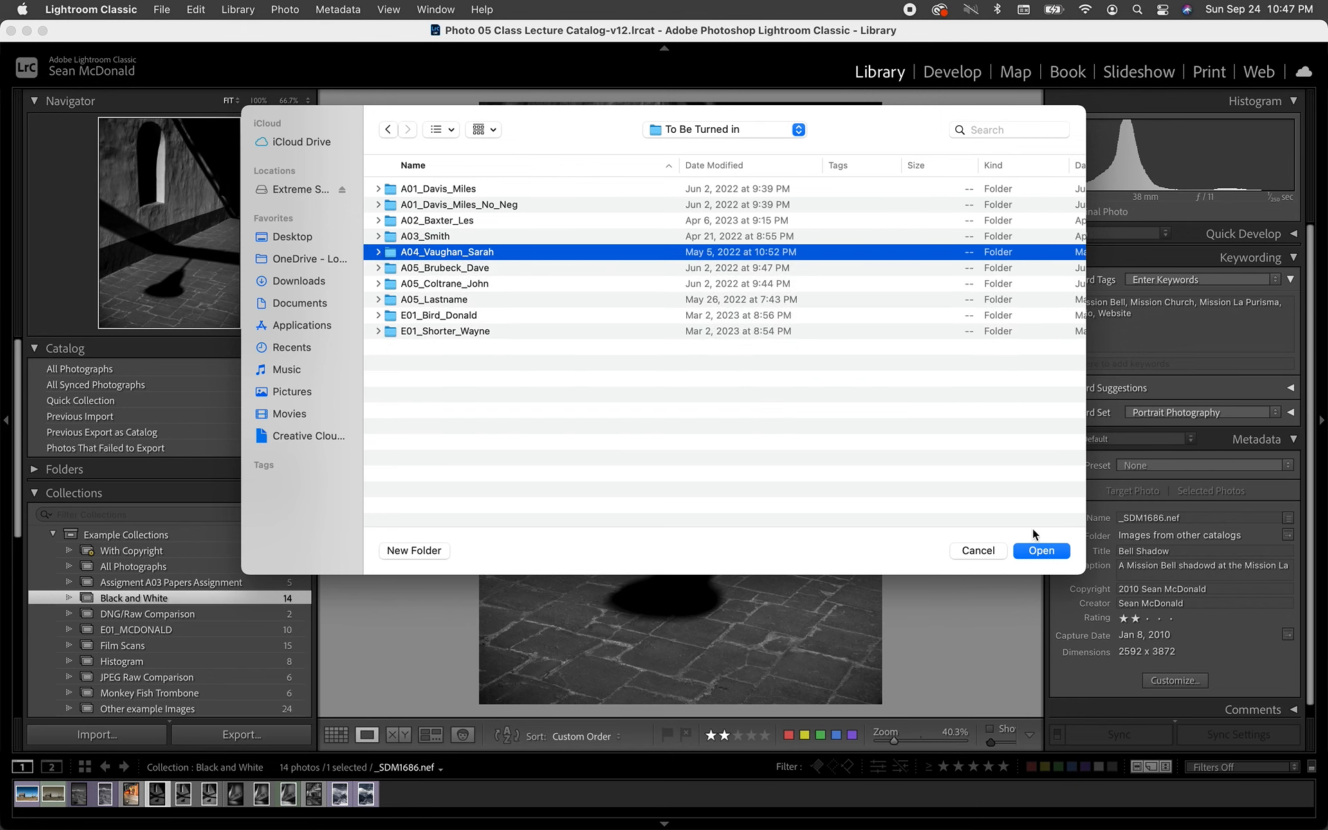
left_click(1038, 553)
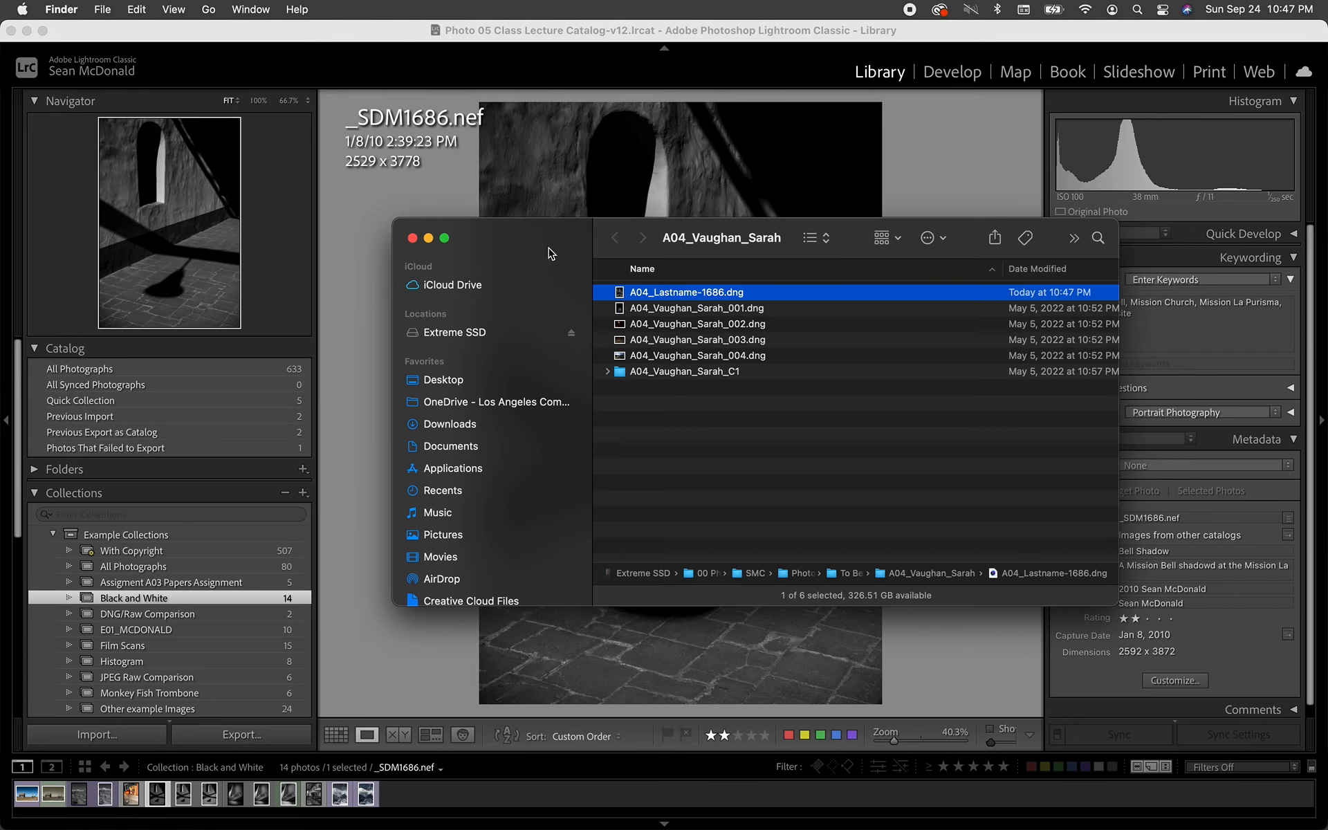
- Permanently delete the exported A04_Lastname-1686.dng by emptying the Trash, and return to Lightroom Classic
key("super+BackSpace")
key("super+shift+BackSpace")
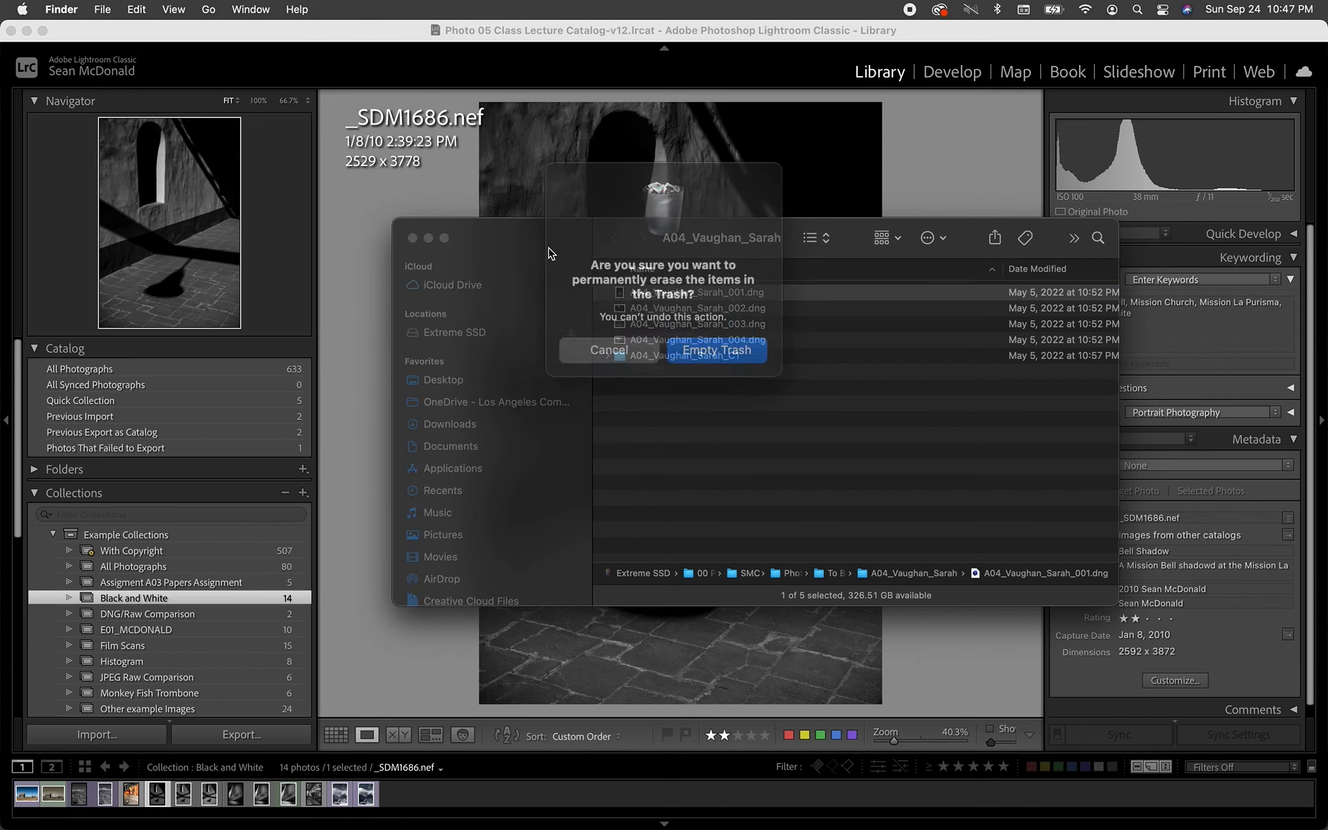
key("Return")
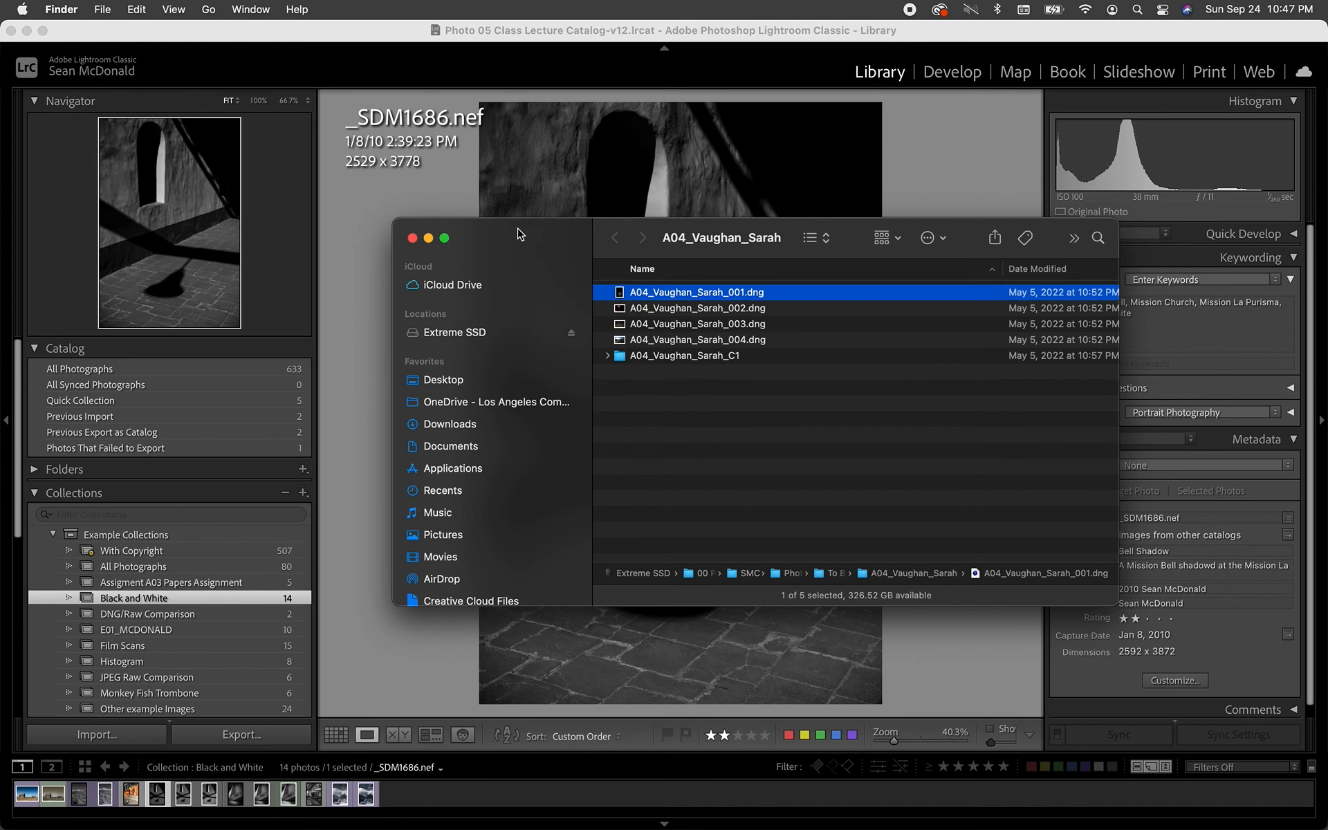
left_click(413, 238)
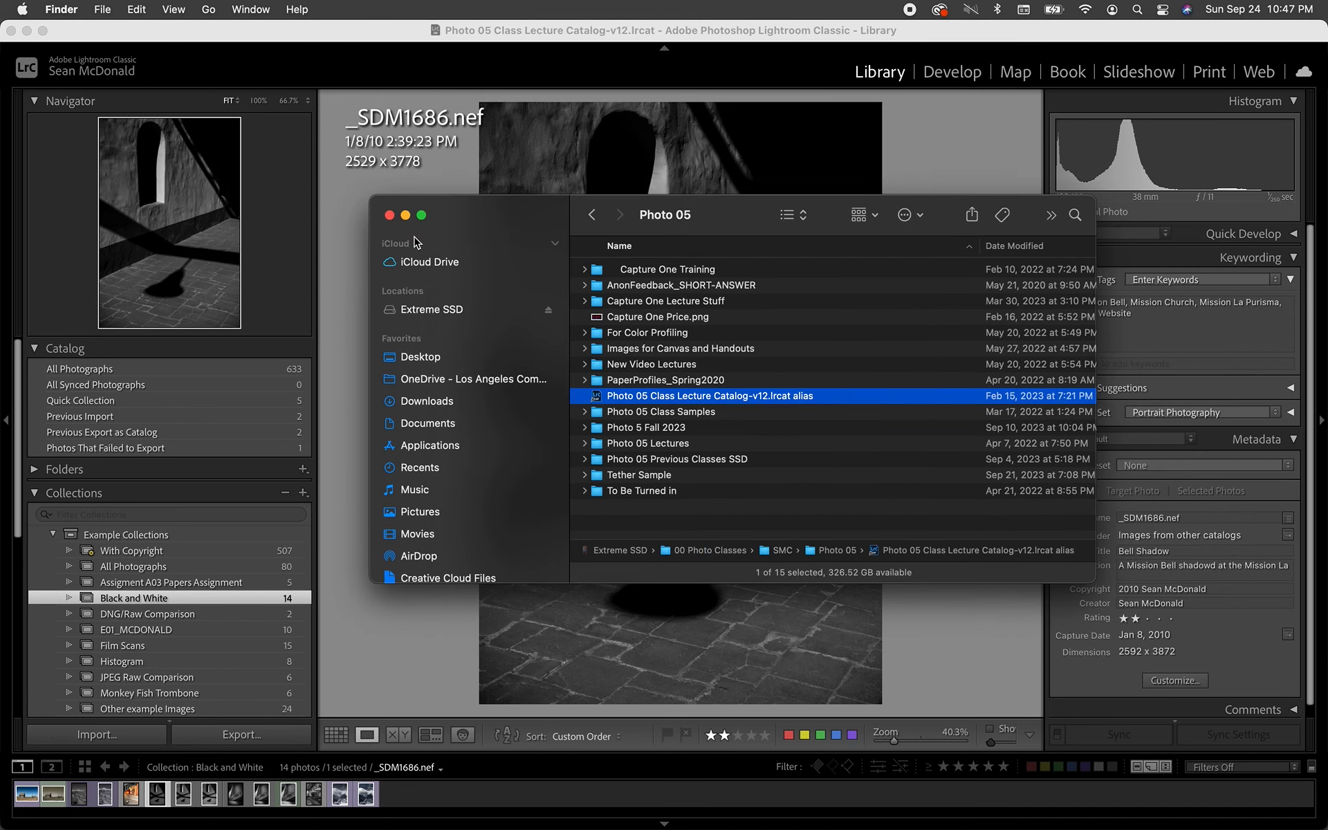
left_click(425, 637)
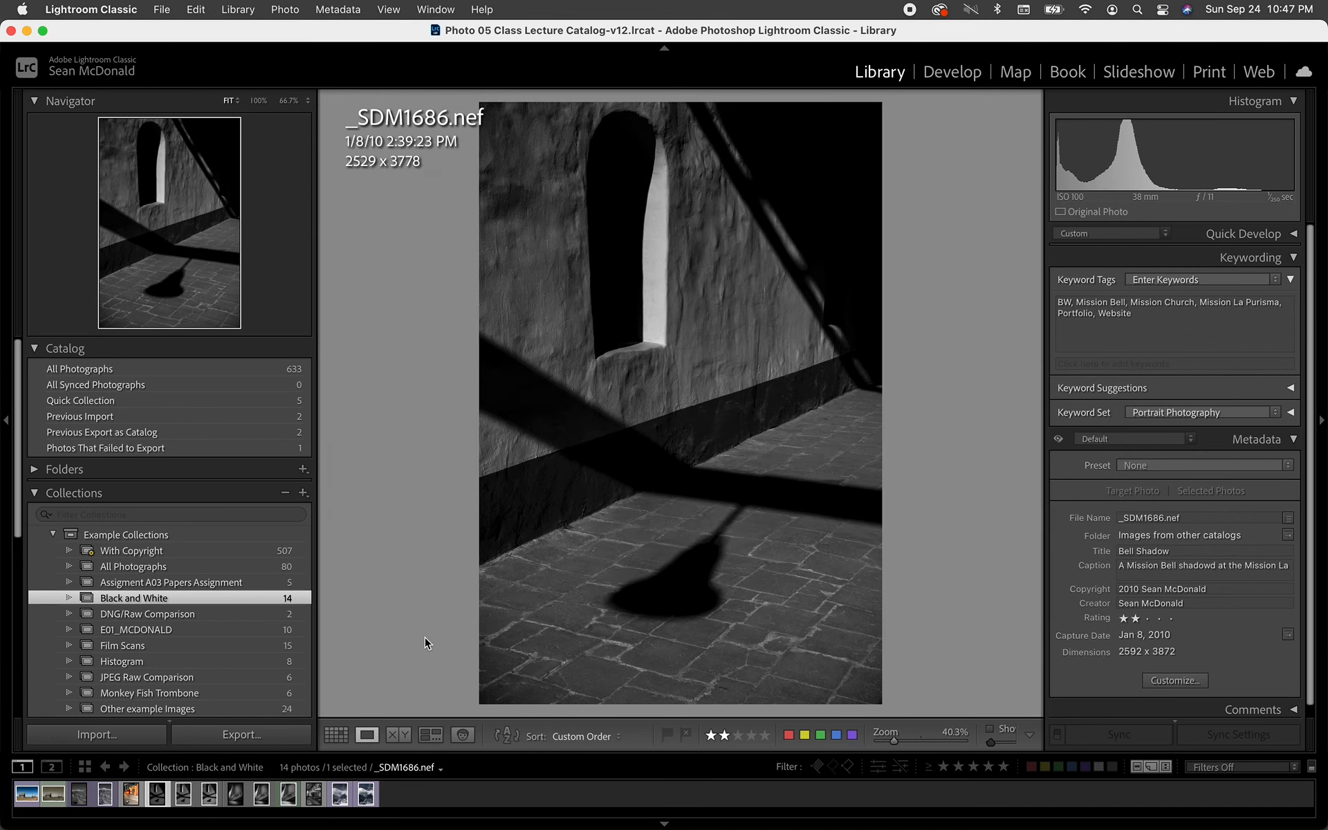